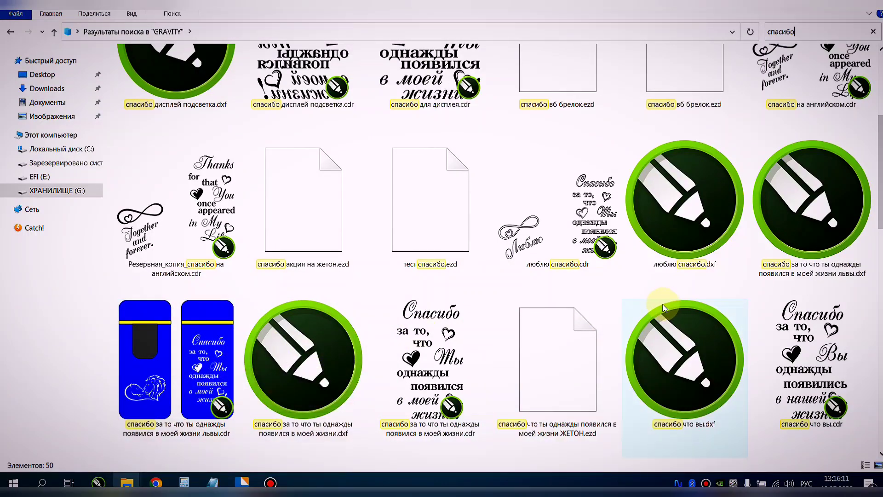
Show the «спасибо» search results as large icons instead of extra-large ones
scroll(663, 305, up, 1)
scroll(662, 304, up, 3)
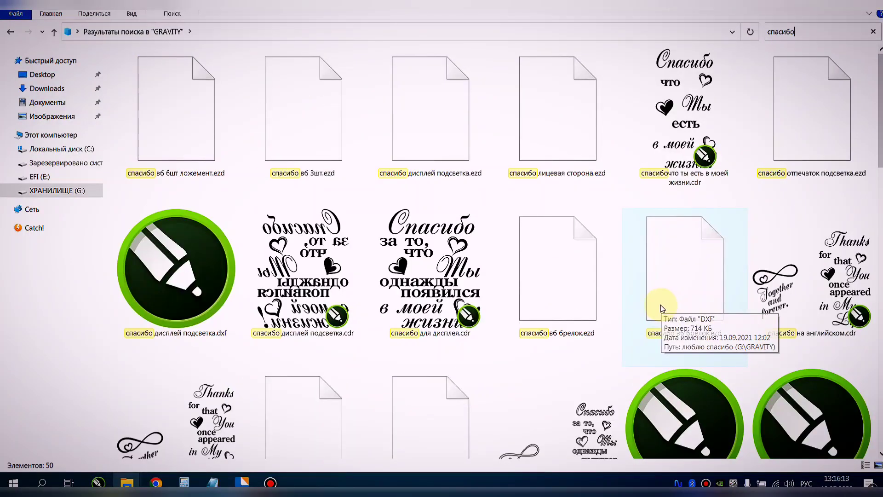
click(131, 15)
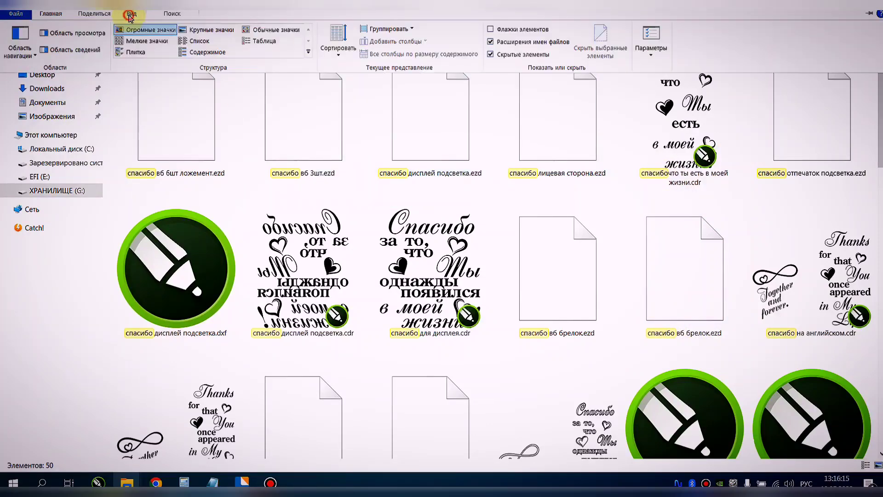
click(207, 29)
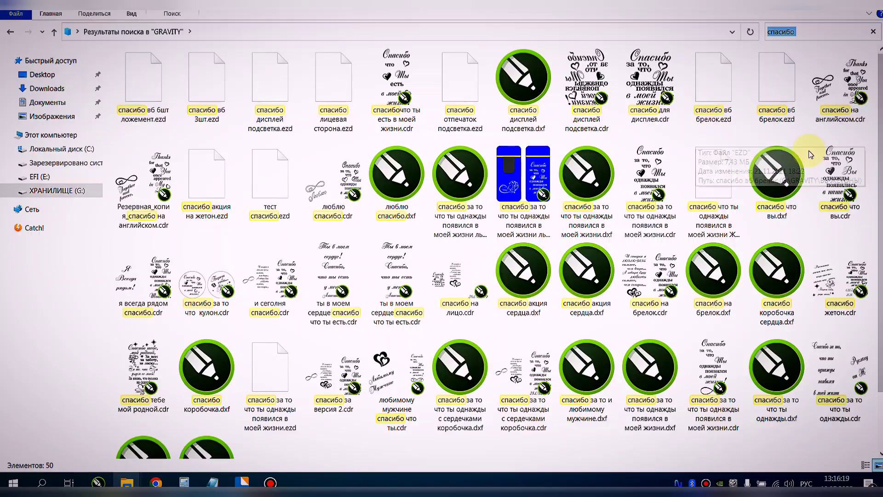
Search the GRAVITY folder for «жетон» and look through the matching layouts from beginning to end
click(873, 31)
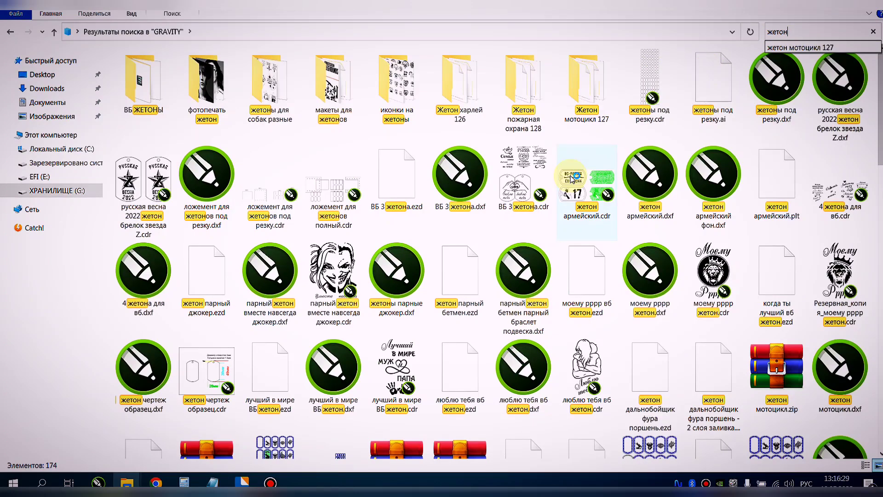
mouse_move(579, 179)
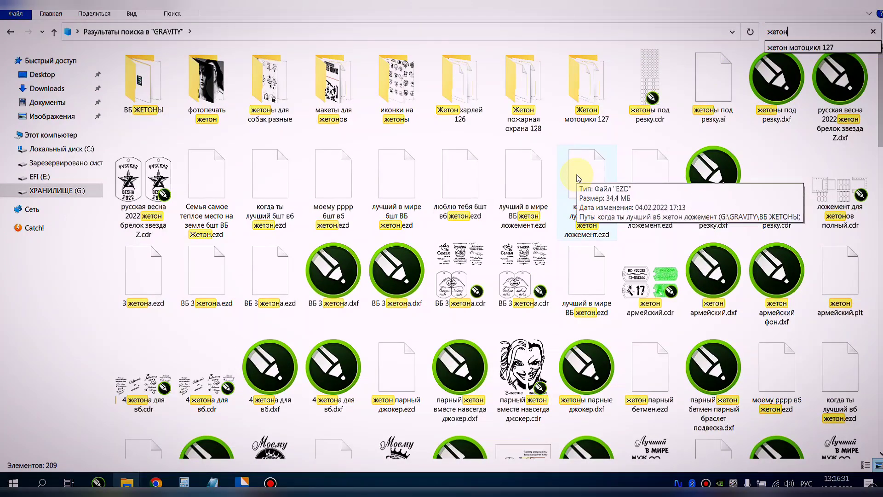
scroll(579, 178, down, 10)
scroll(578, 179, down, 3)
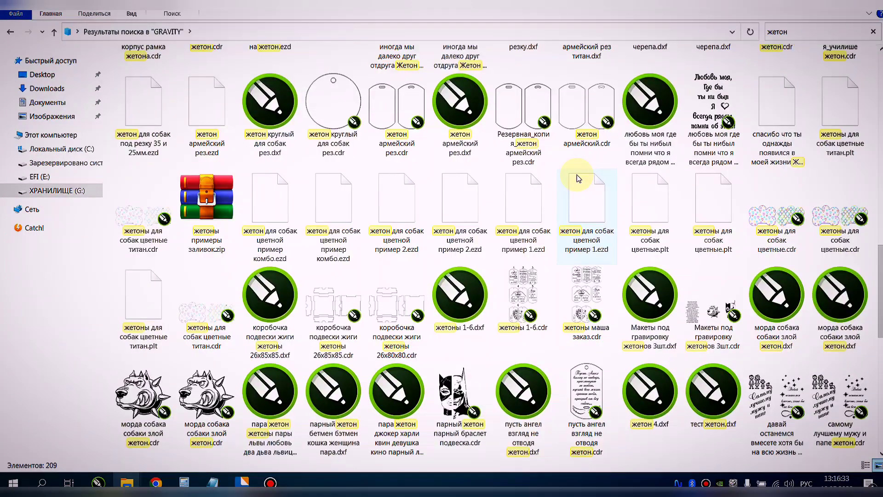
scroll(578, 178, down, 3)
scroll(579, 178, down, 3)
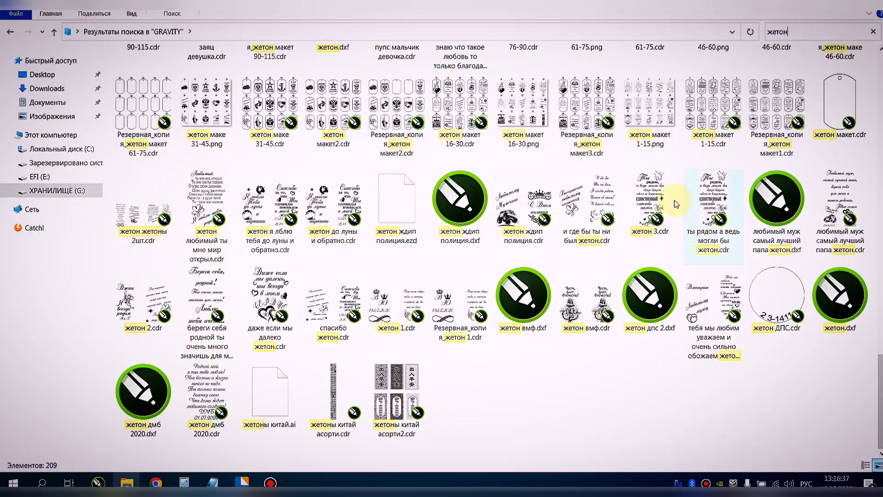
scroll(675, 200, up, 5)
scroll(699, 211, up, 5)
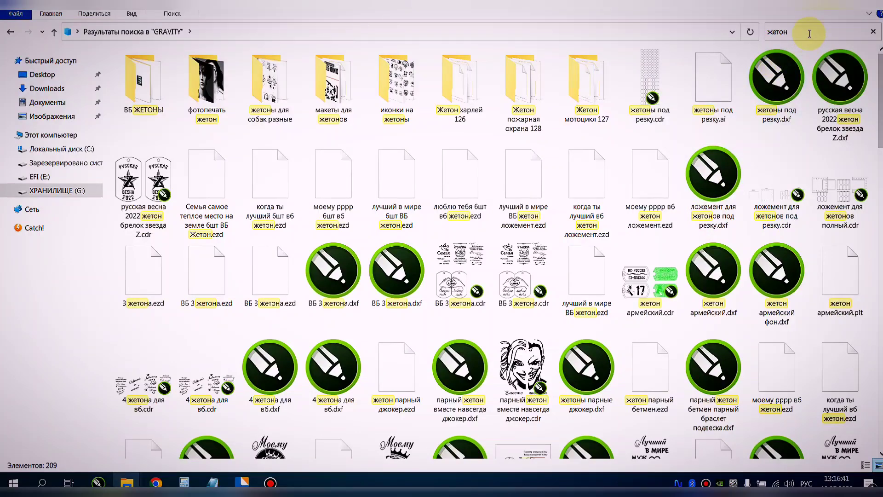
Clear the «жетон» search and search the GRAVITY folder for «бесконечность»
key(BackSpace)
key(BackSpace)
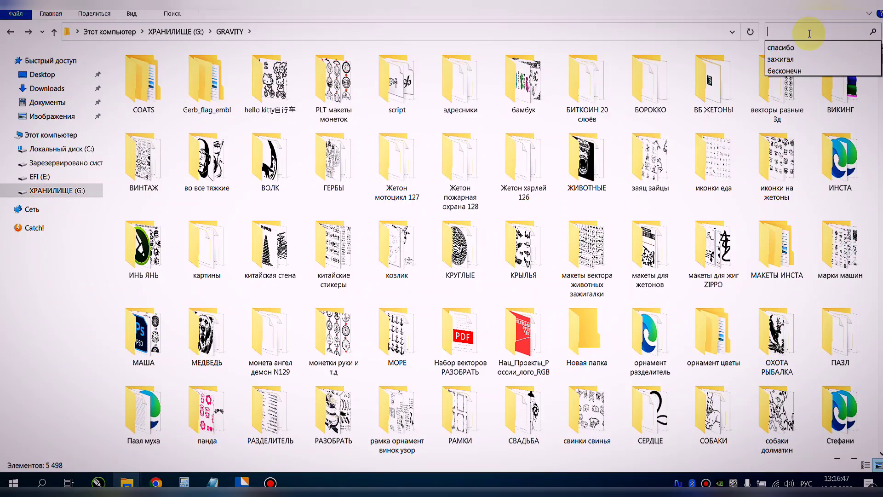
key(Escape)
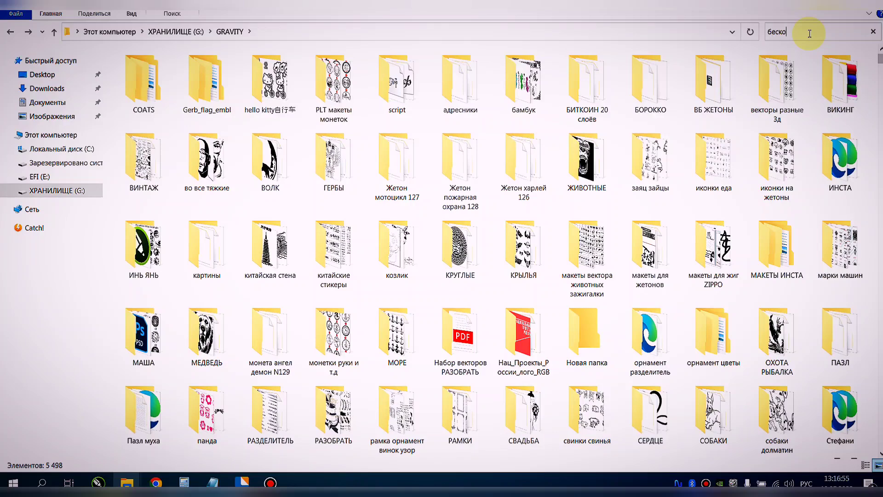
key(Return)
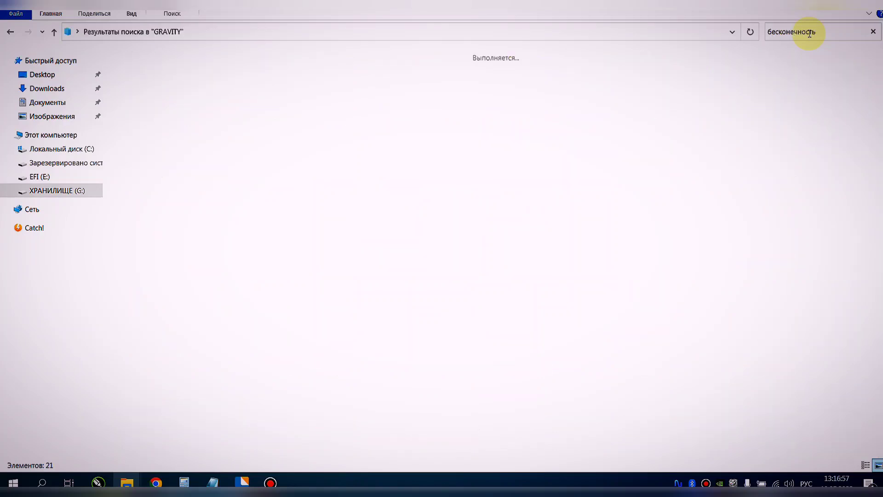
Place the бесконечность.cdr file with the "love" infinity sign in the CorelDRAW document, beside the two lighters
scroll(585, 184, down, 2)
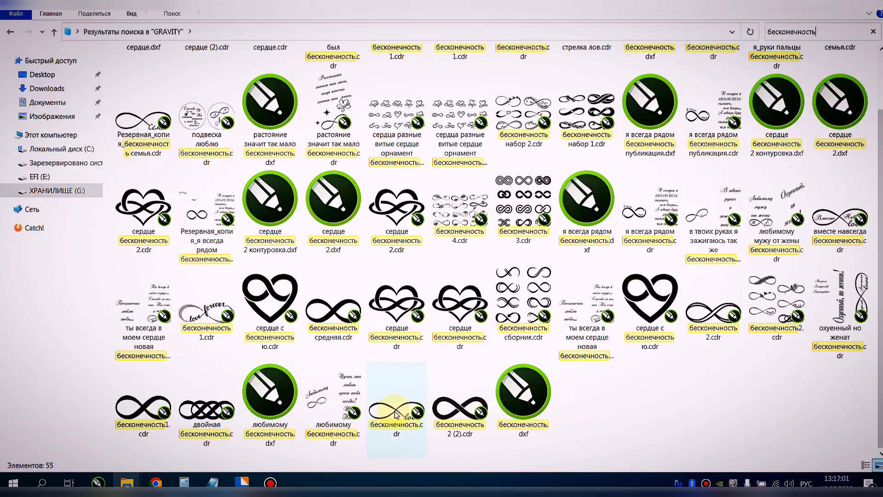
mouse_move(396, 414)
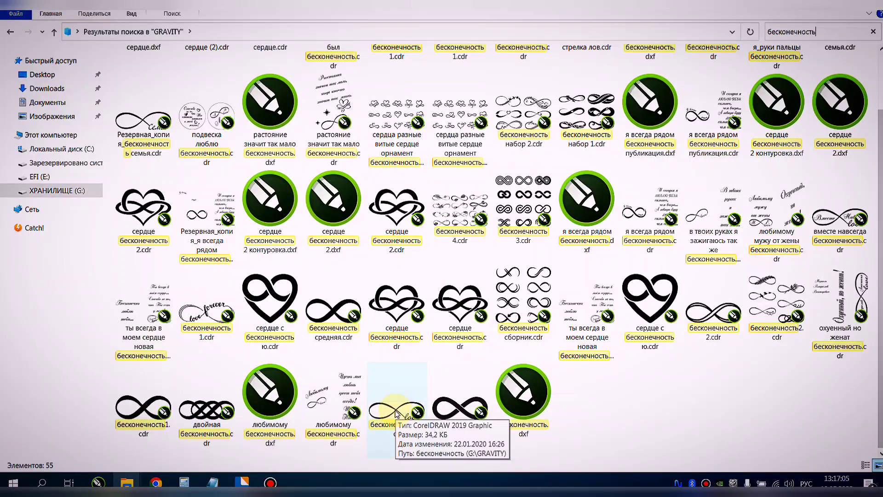
click(397, 413)
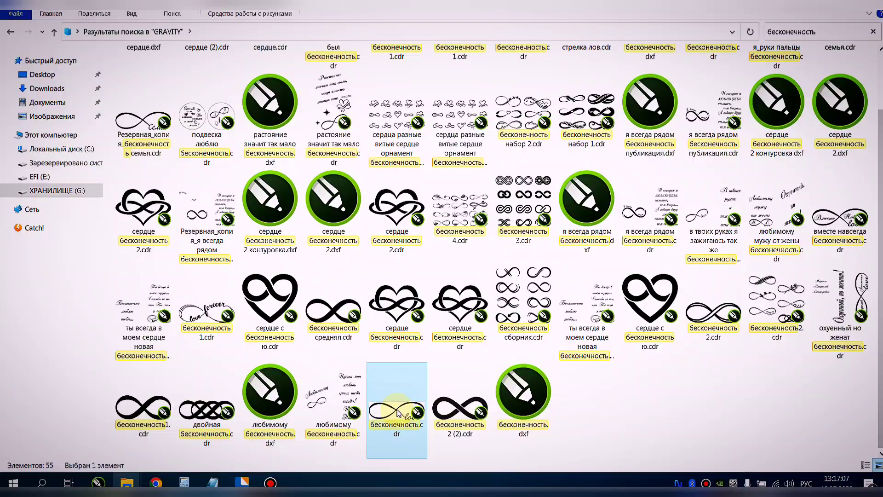
mouse_move(397, 414)
mouse_down()
mouse_move(203, 414)
mouse_move(133, 444)
mouse_move(98, 483)
mouse_move(246, 365)
mouse_move(576, 269)
mouse_up()
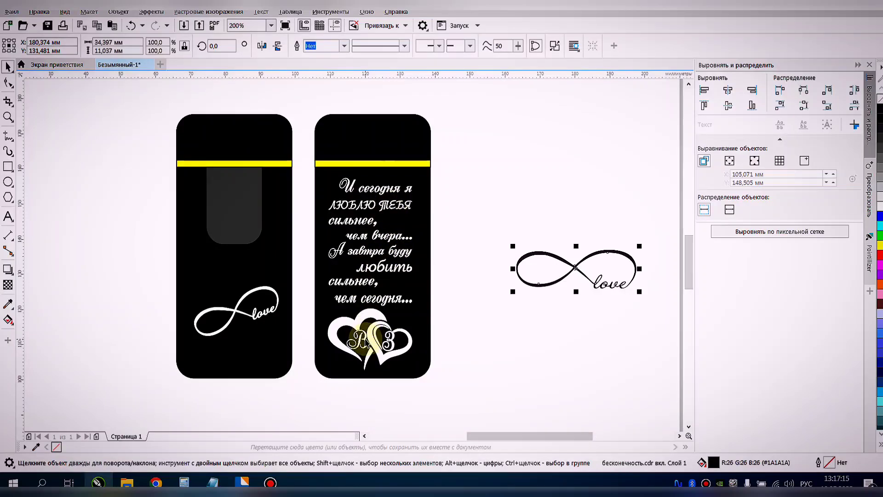
Ungroup the lighter layout and delete the white quote and the hearts with initials from the second lighter
click(362, 342)
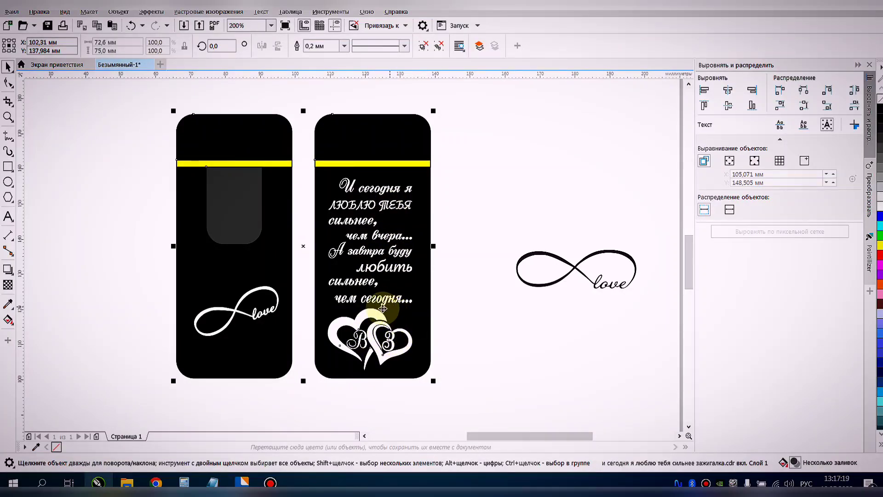
right_click(366, 318)
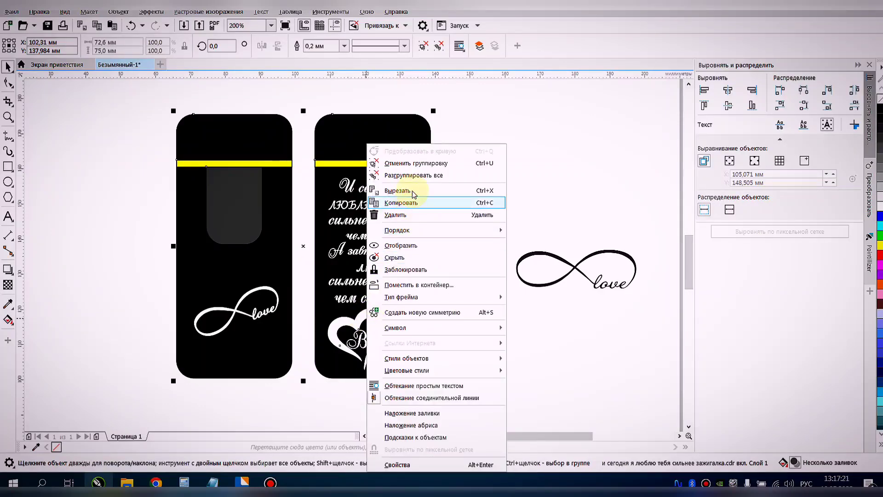
click(426, 165)
click(388, 205)
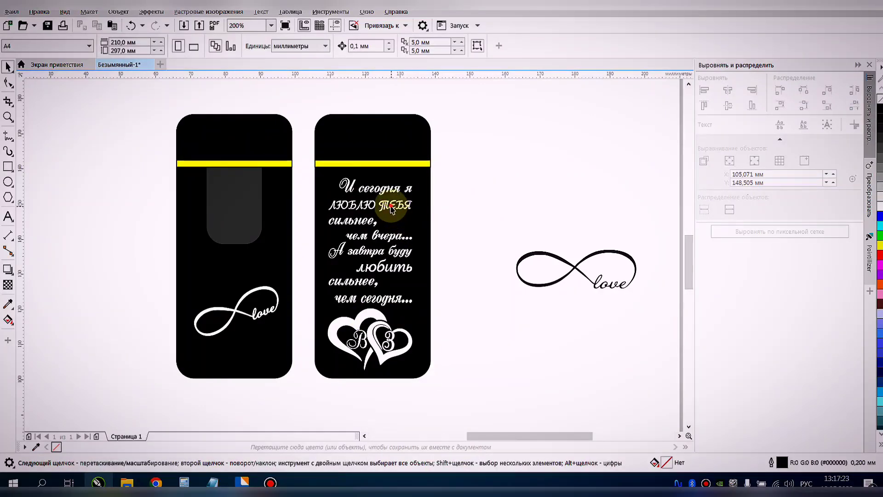
drag(451, 176, 312, 382)
key(Delete)
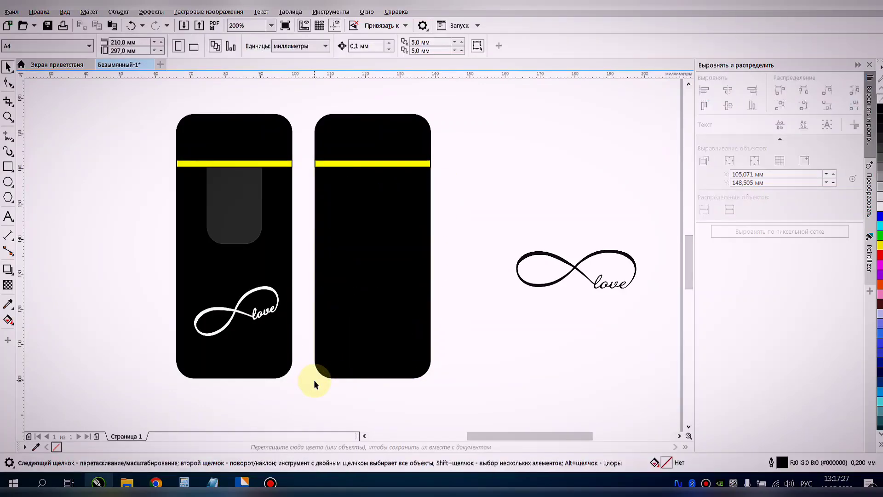
Delete the black "love" infinity sign beside the lighters
click(580, 269)
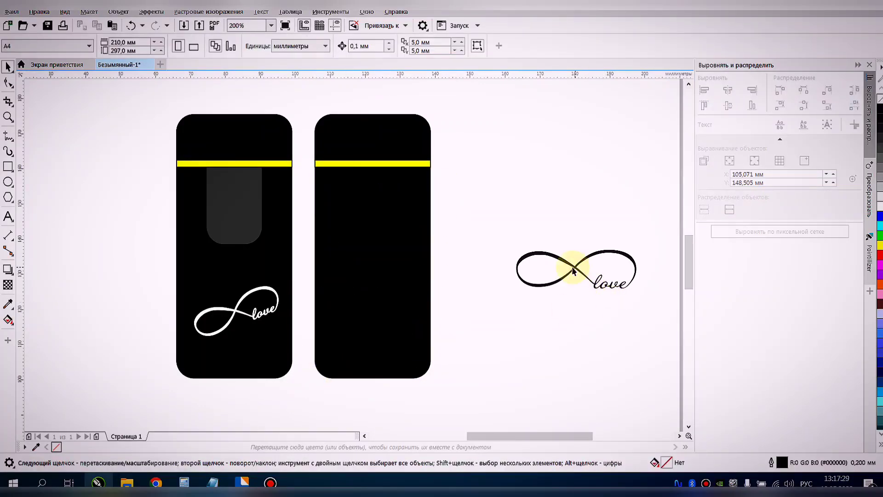
click(573, 267)
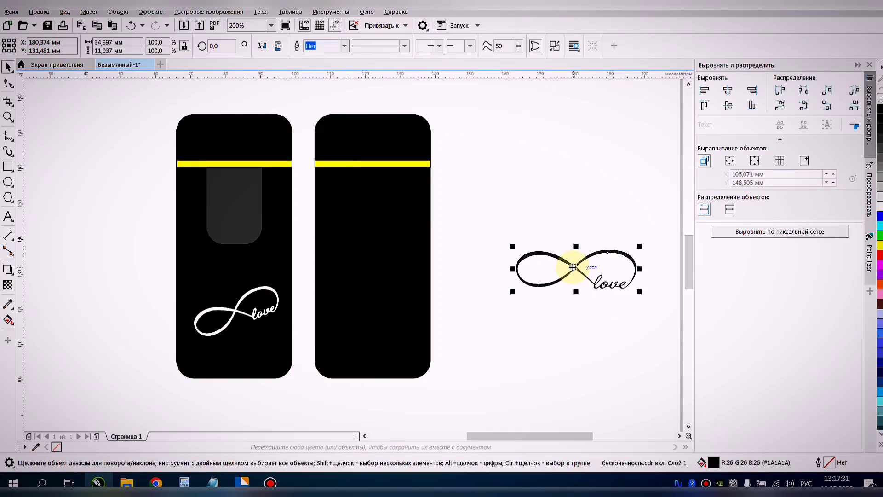
key(Delete)
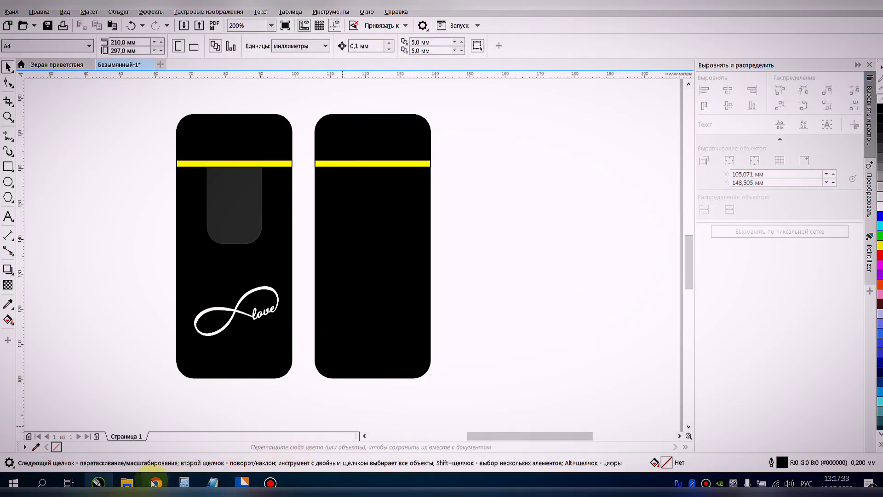
Search the GRAVITY folder for «и сегодня» and place «И сегодня ВБ брелок.cdr» in the drawing beside the lighters
mouse_move(126, 483)
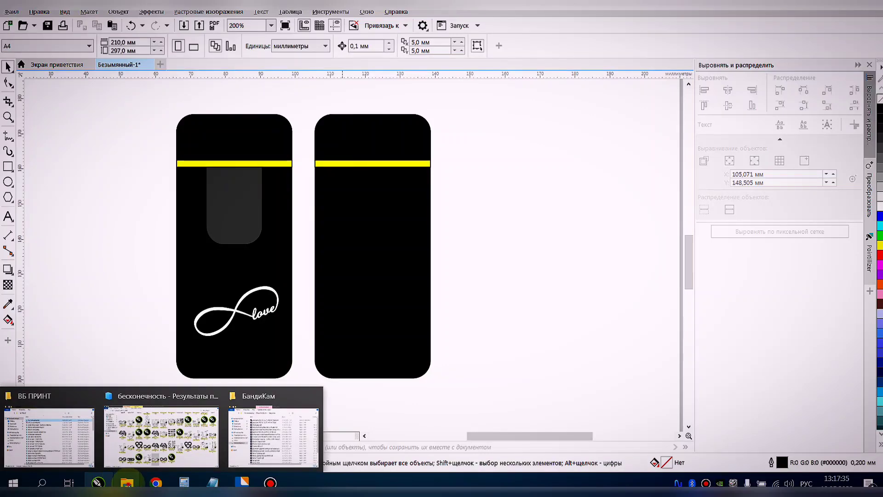
click(147, 448)
click(827, 31)
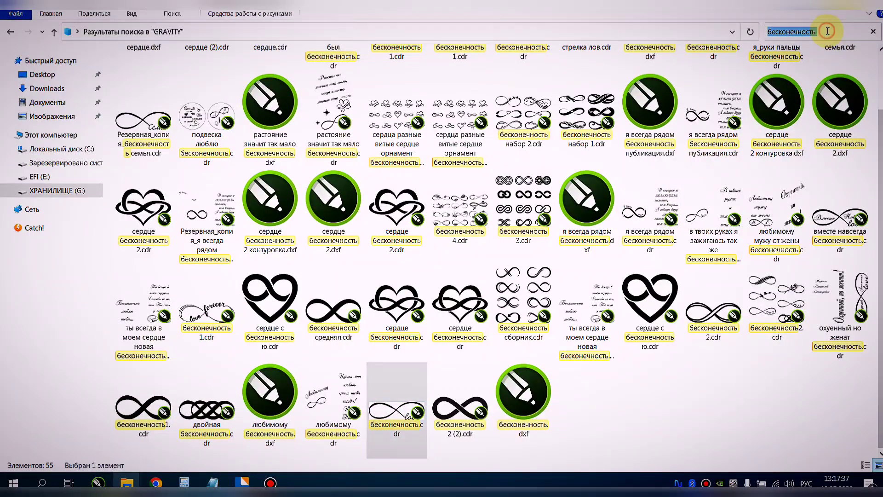
text(и сегодня)
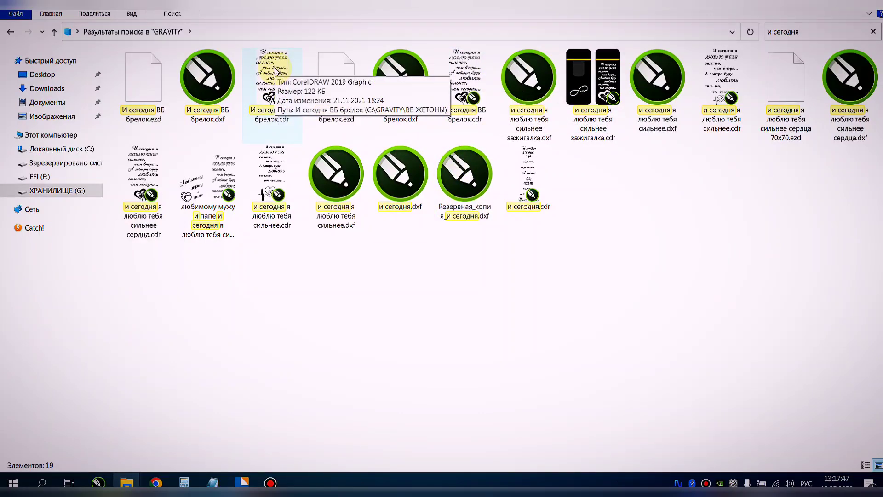
drag(276, 69, 596, 289)
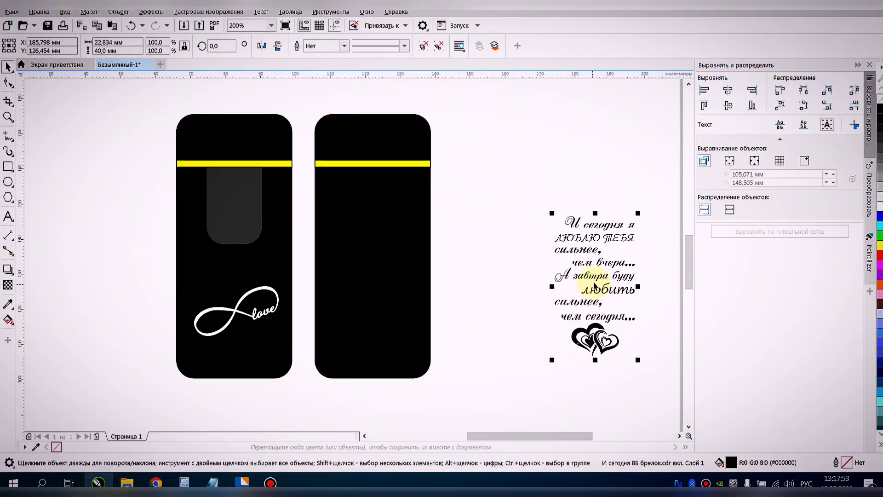
Move the placed quote with hearts onto the second lighter and stretch its height to about 44.7 mm
drag(594, 213, 372, 279)
key(Escape)
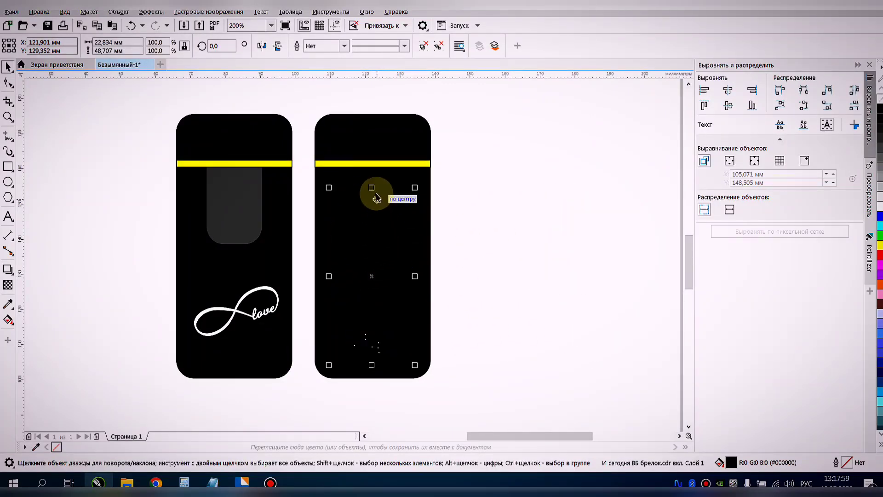
drag(372, 185, 373, 200)
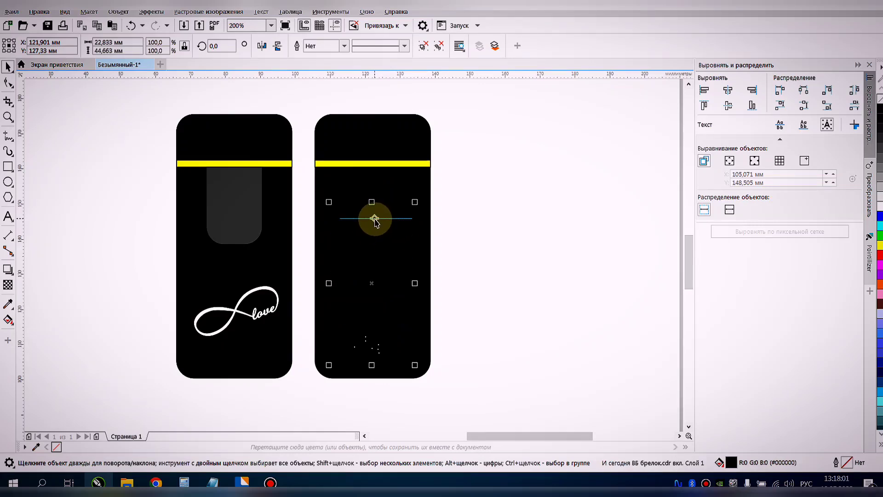
Set the quote's width to 24 mm with locked proportions and fill it white
double_click(104, 42)
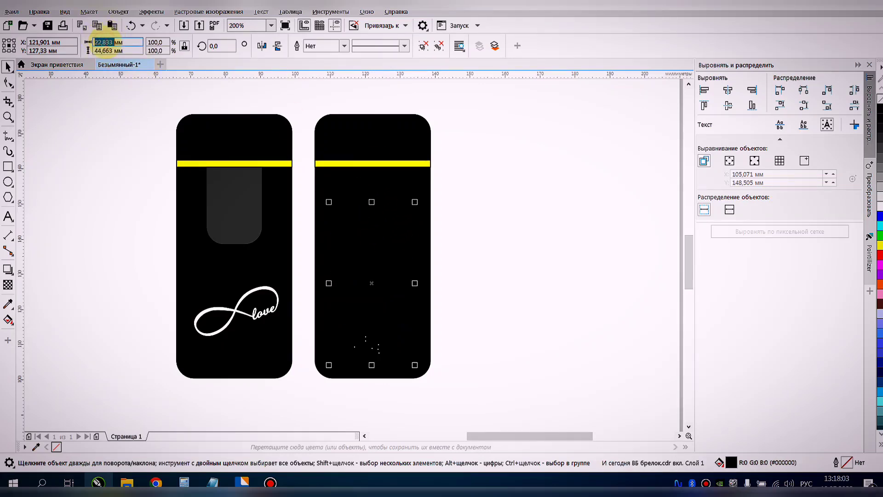
text(24)
key(Return)
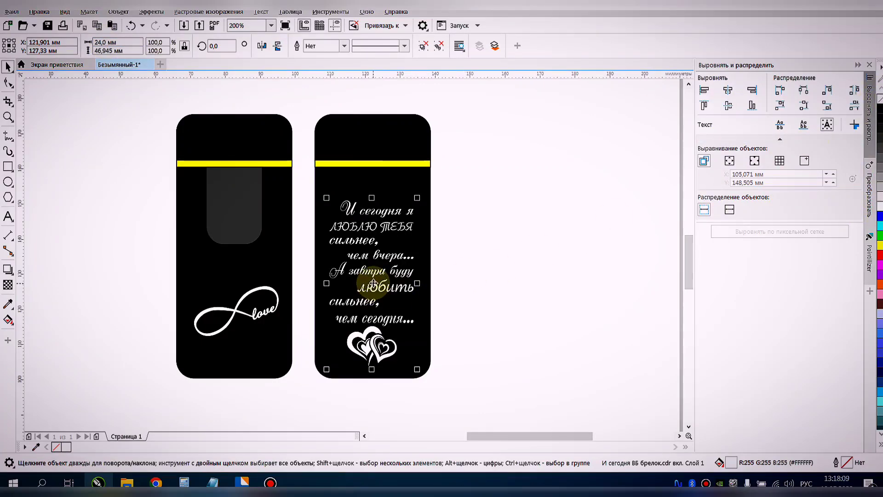
Shift the white quote slightly upwards on the second lighter and deselect it
drag(374, 283, 373, 268)
click(499, 267)
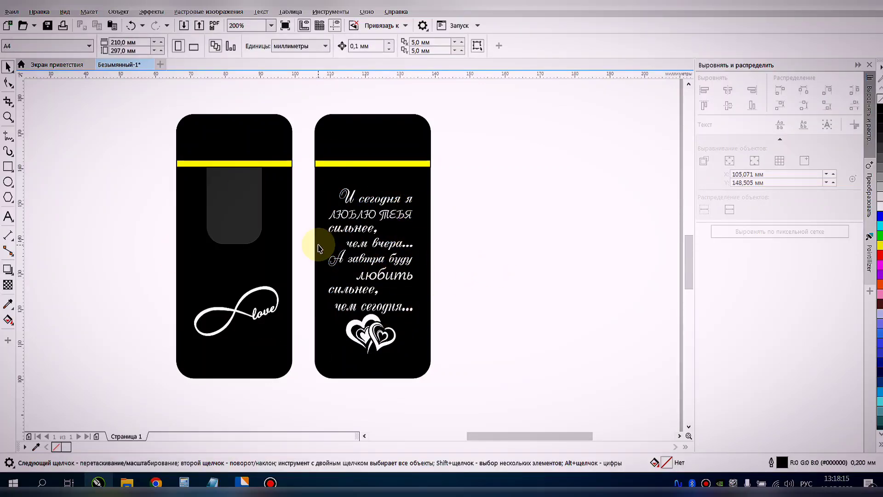
scroll(170, 250, down, 2)
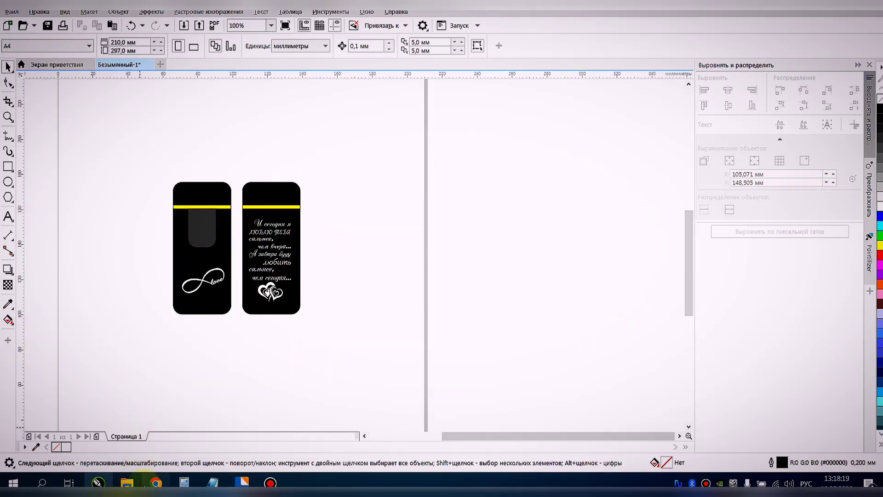
Search the GRAVITY folder for «спасибо» and place «спасибо для дисплея.cdr» in the drawing beside the lighters
mouse_move(156, 483)
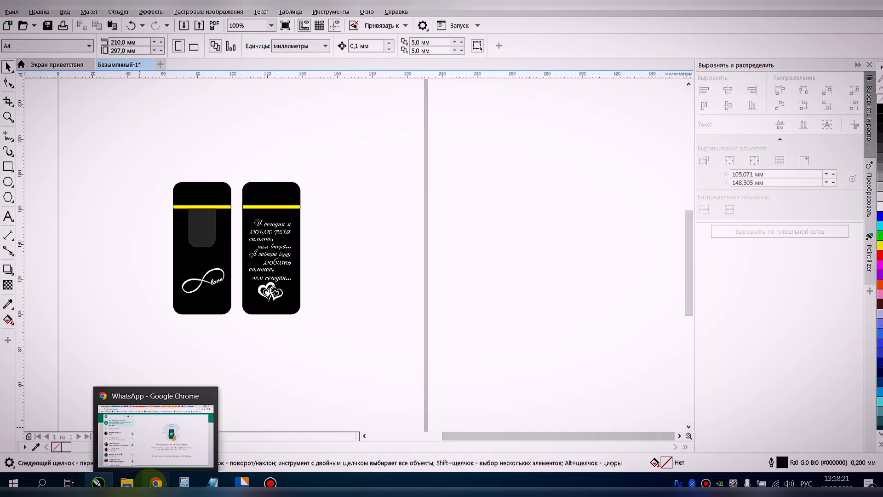
mouse_move(127, 483)
click(197, 454)
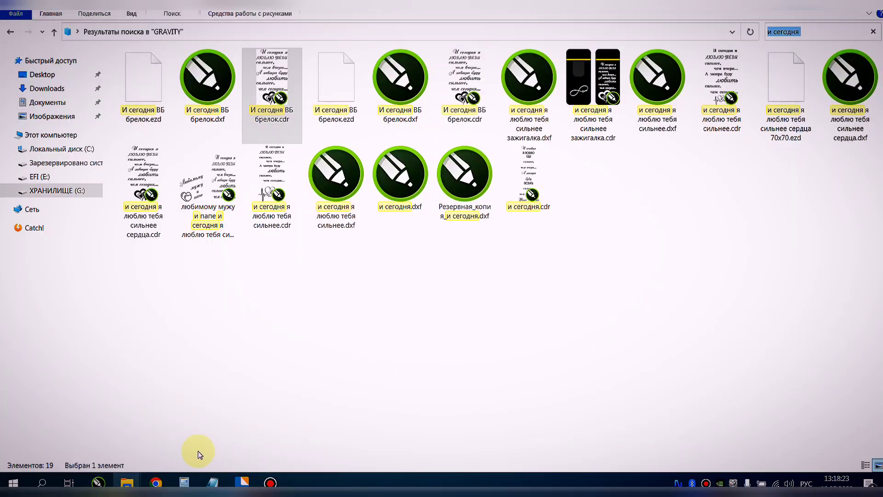
text(с)
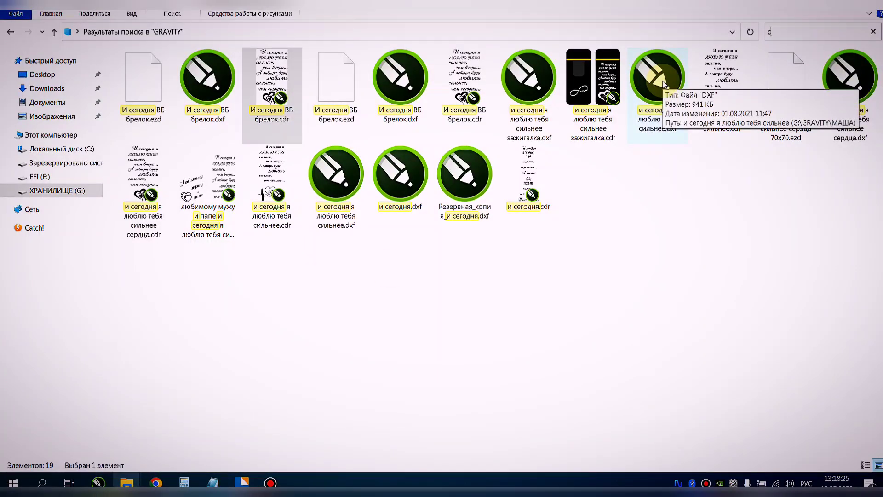
text(пасибо)
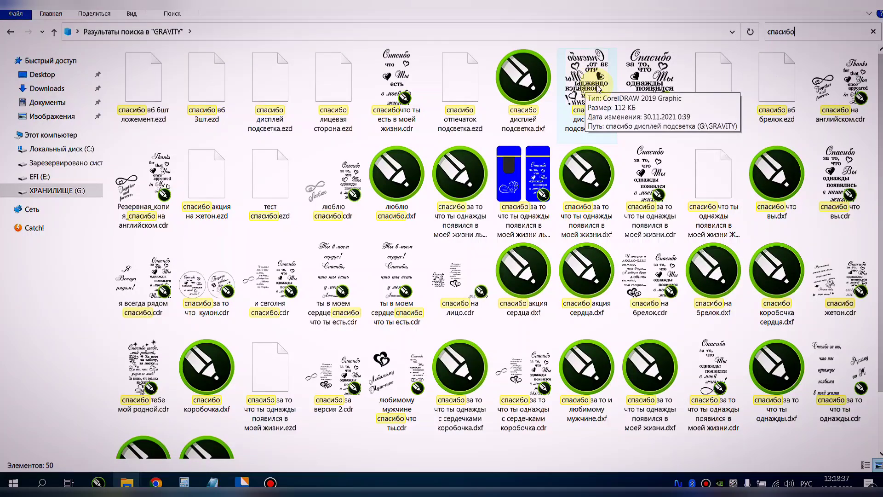
click(654, 80)
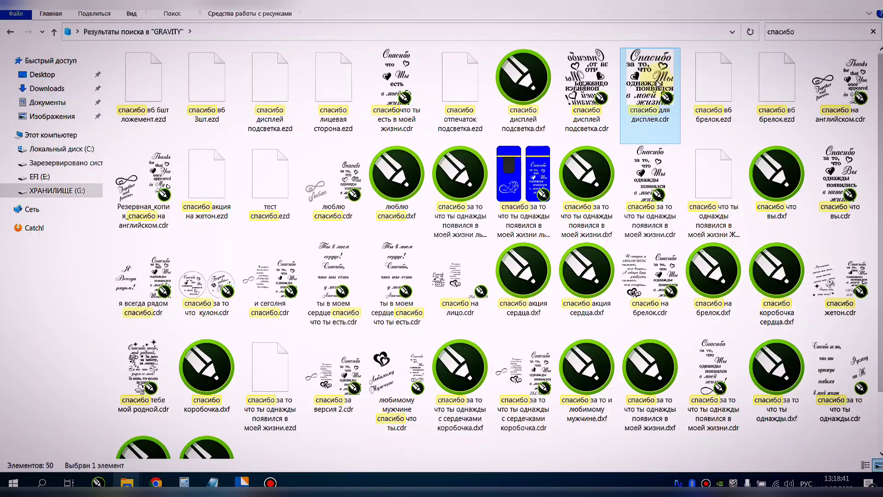
drag(657, 89, 396, 299)
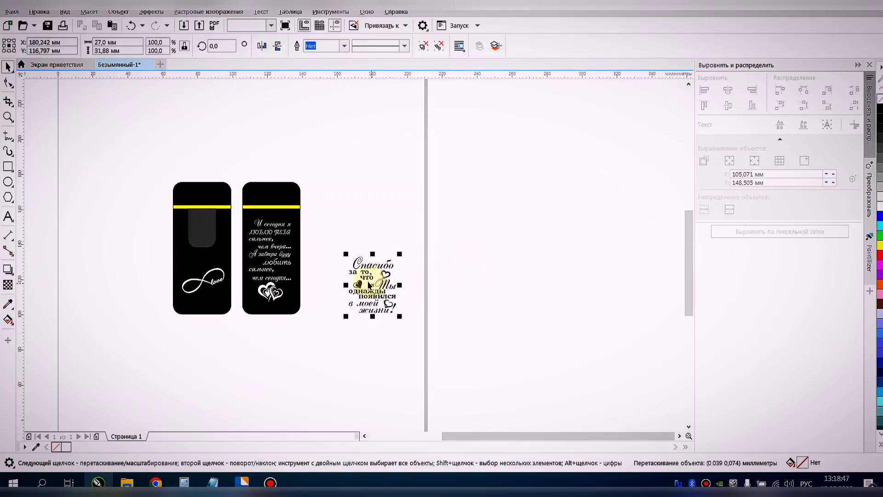
Set the «Спасибо за то, что Ты…» quote's width to 19 mm and stretch its height to about 25.5 mm
double_click(97, 42)
text(1)
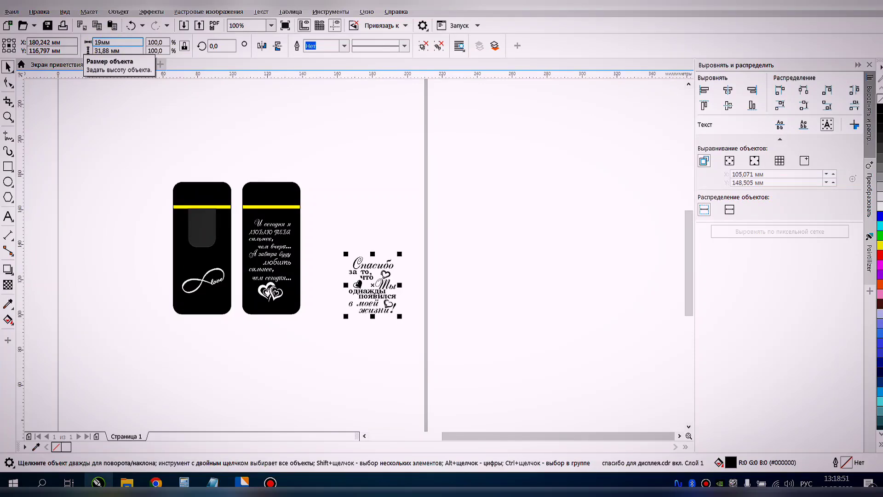
text(9)
key(Return)
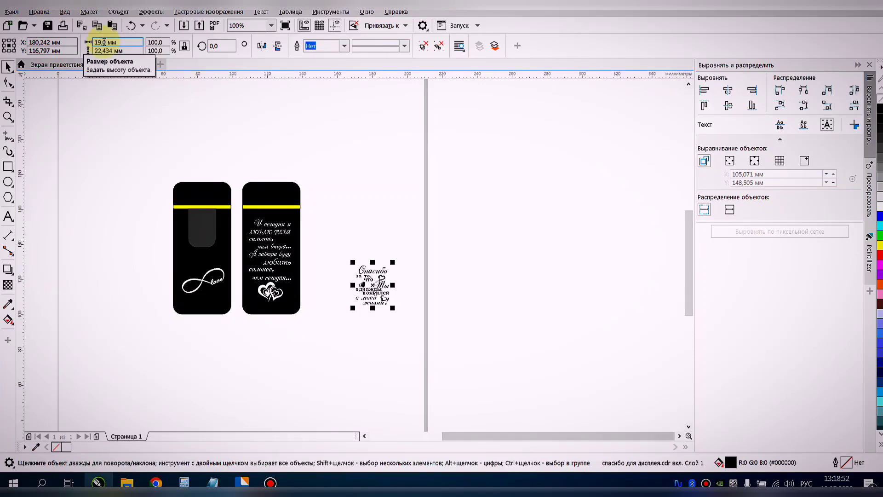
click(373, 263)
drag(373, 263, 373, 257)
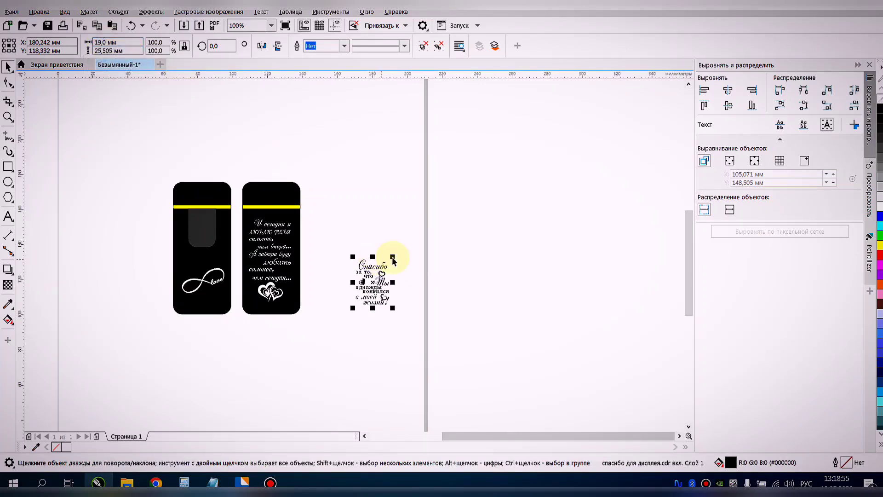
Shift the resized «Спасибо» quote slightly up and to the right, away from the lighters
scroll(379, 287, up, 2)
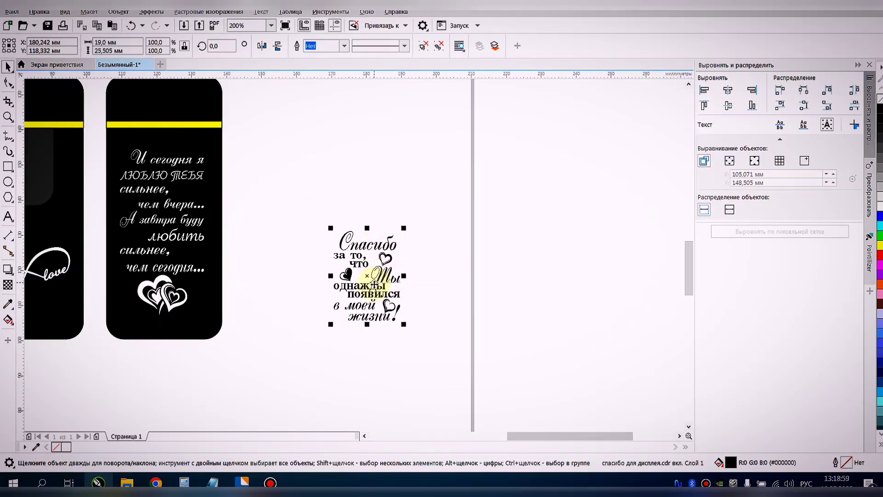
drag(369, 278, 378, 273)
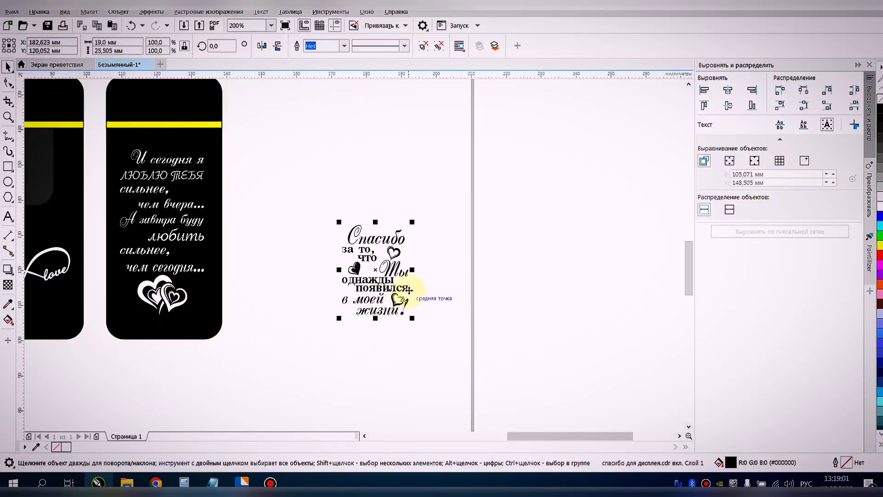
scroll(377, 274, down, 2)
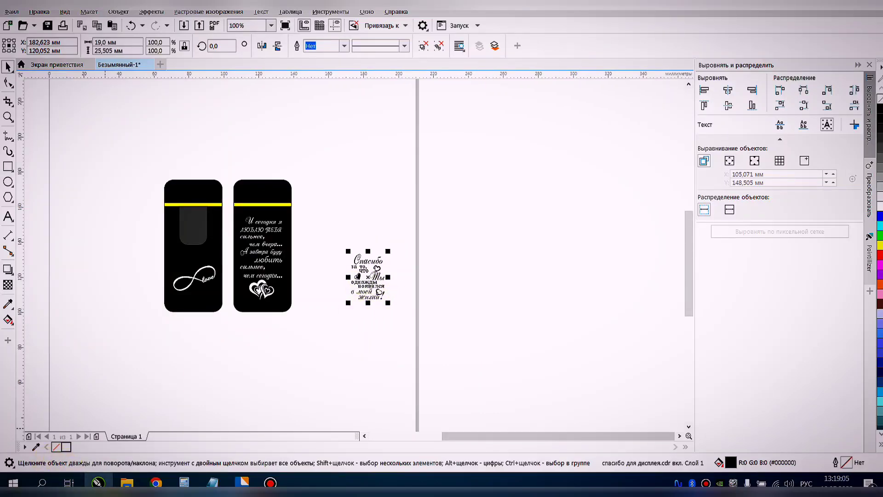
Search the GRAVITY folder for «лучши» and place «любимый муж лучший папа.cdr» in the drawing beside the «Спасибо» quote
click(126, 482)
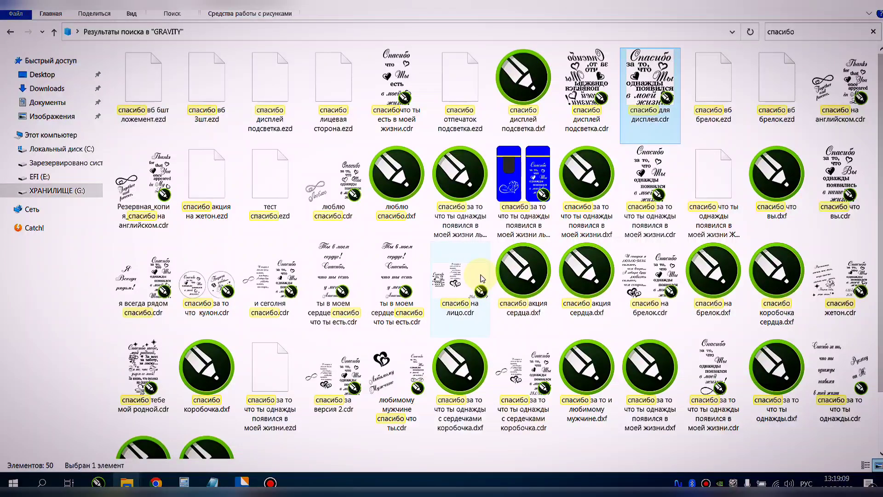
click(800, 34)
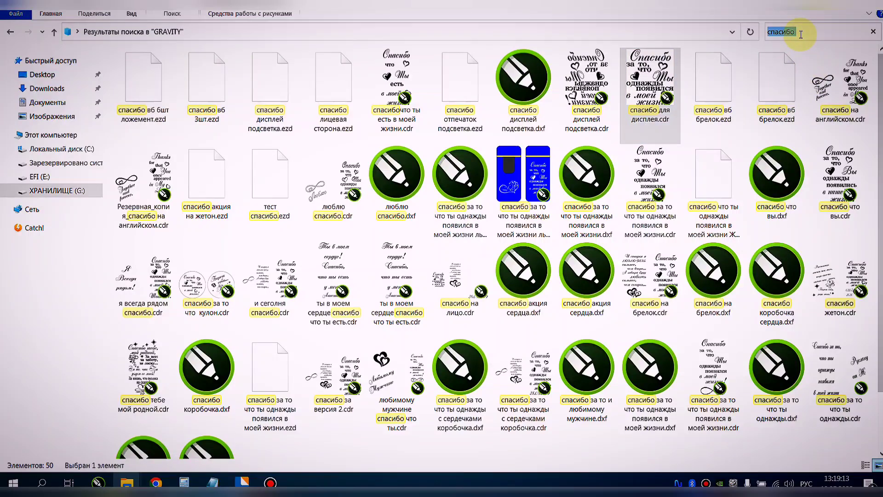
text(лучши)
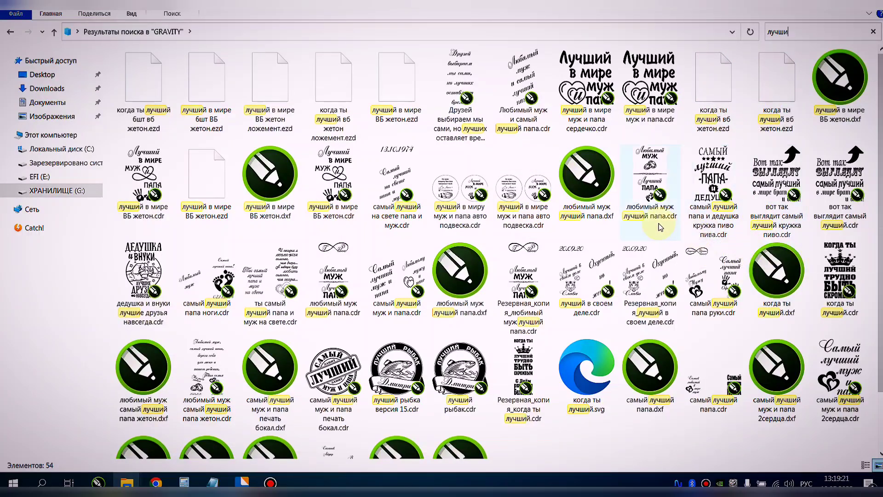
click(652, 172)
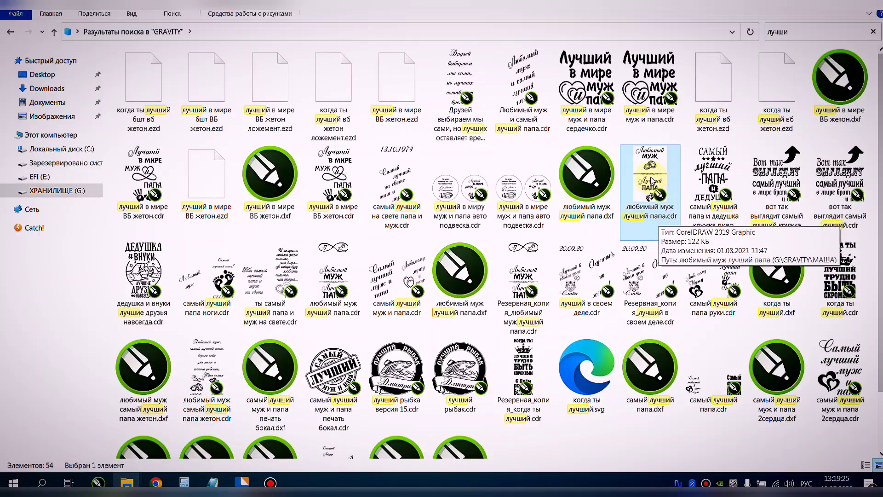
drag(652, 180, 423, 294)
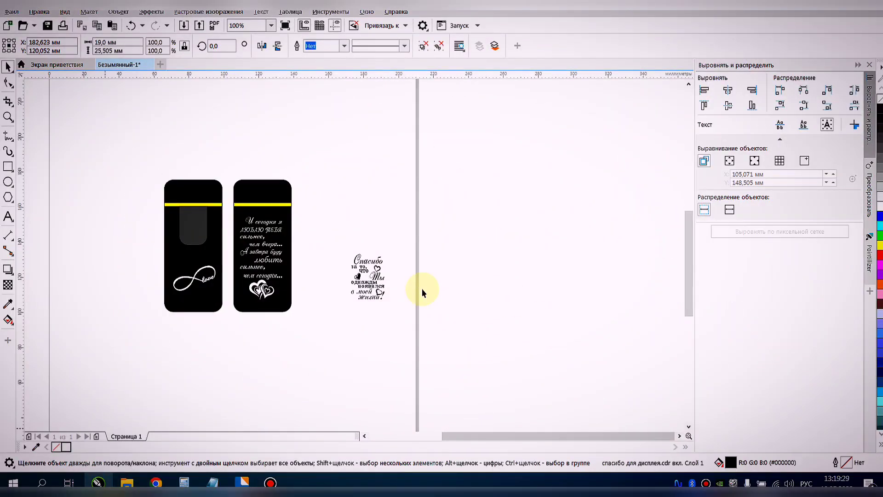
key(ctrl+v)
drag(421, 288, 421, 272)
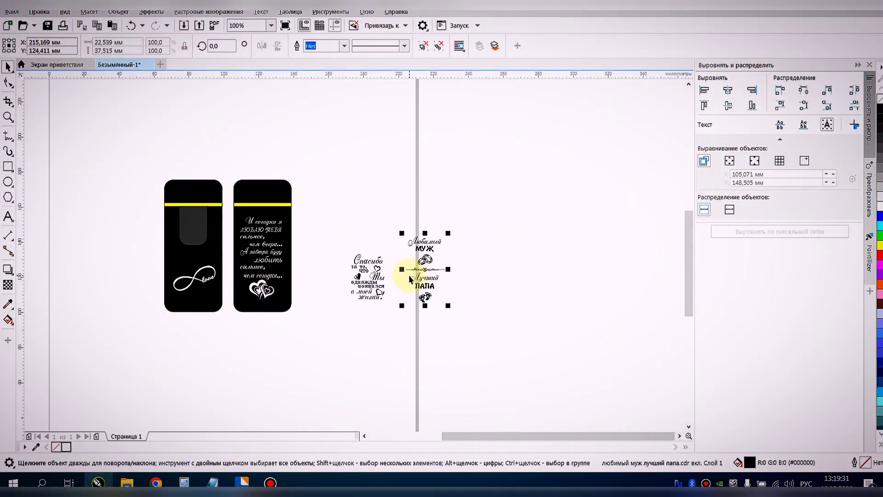
Enlarge the «Любимый муж, лучший папа» layout proportionally to about 24 × 40 mm and deselect it
scroll(421, 272, up, 2)
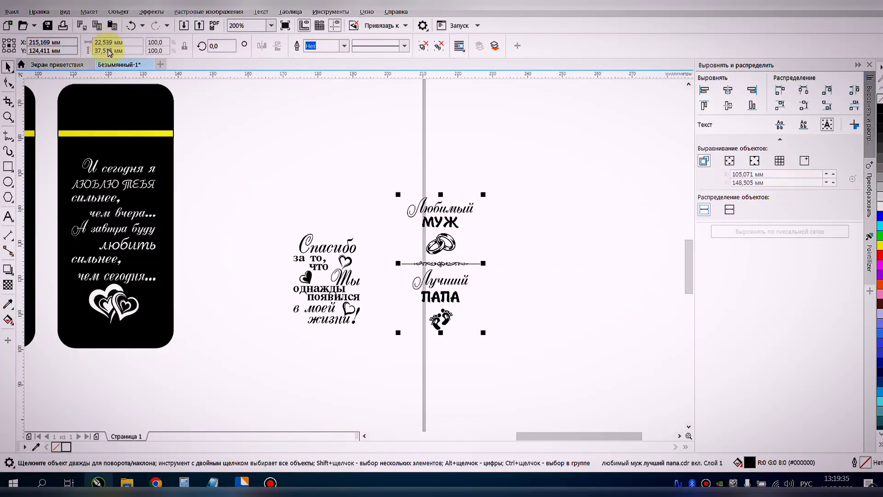
drag(483, 194, 490, 187)
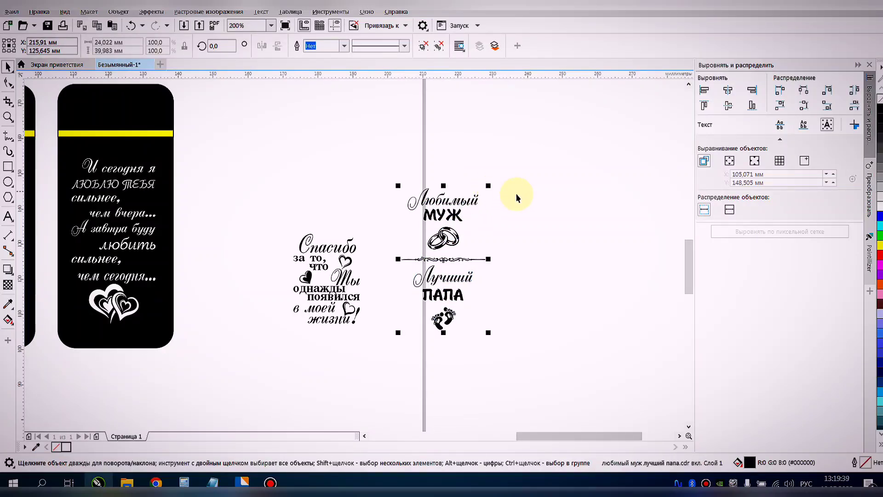
click(523, 206)
scroll(523, 205, down, 2)
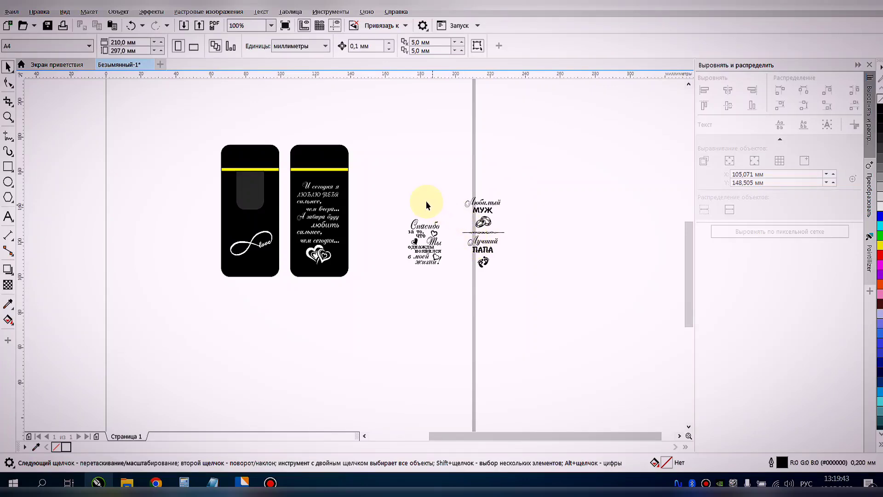
Examine the engravings on both lighters and the two spare inscriptions beside them, close up and as a whole
drag(385, 162, 538, 297)
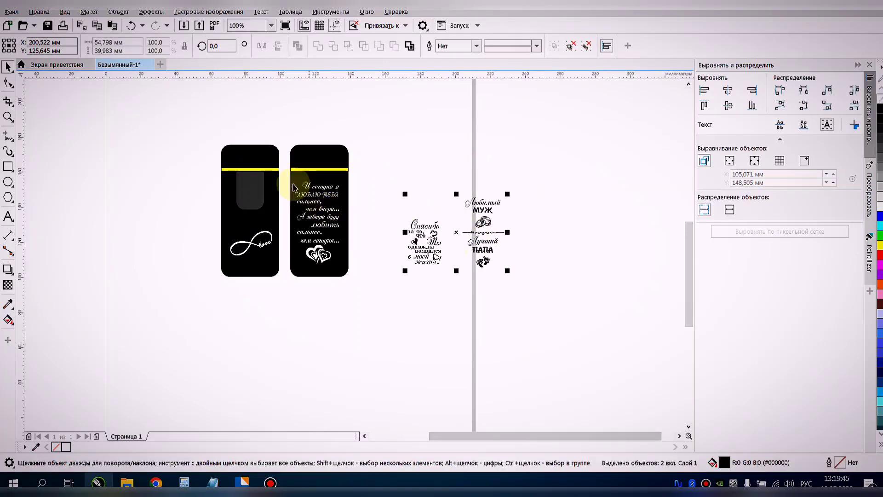
scroll(246, 152, up, 2)
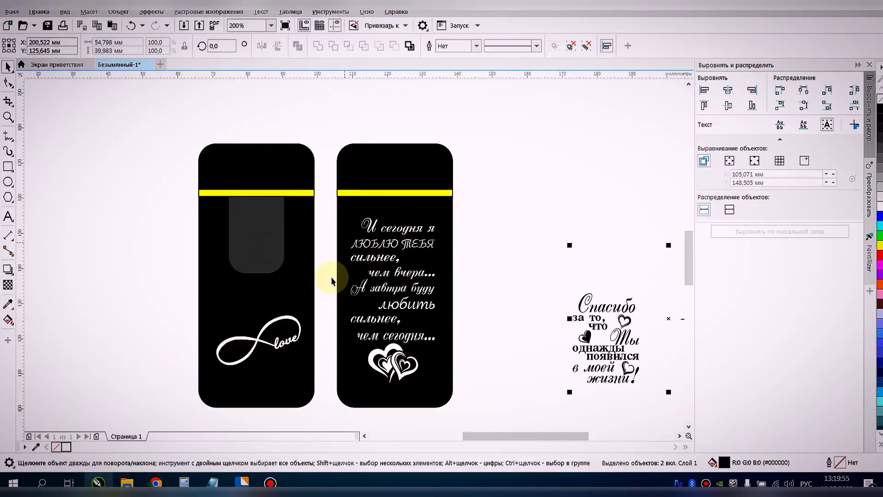
scroll(312, 302, down, 1)
scroll(536, 344, up, 1)
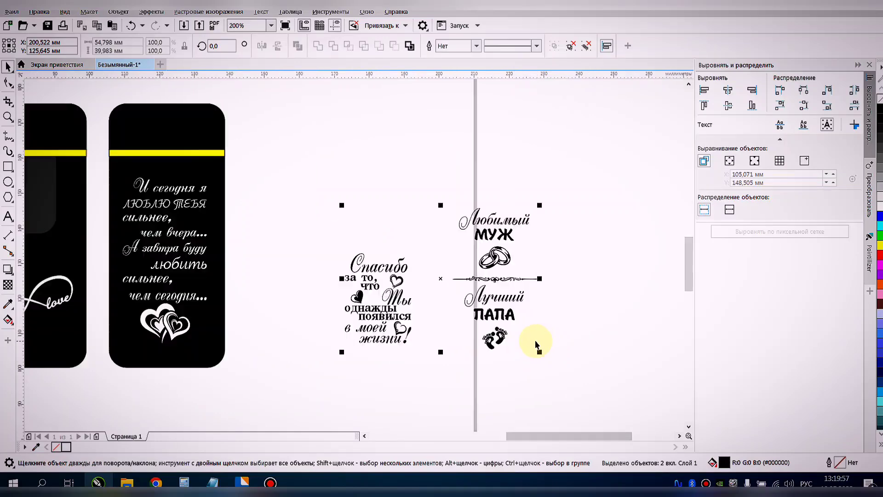
scroll(524, 315, down, 1)
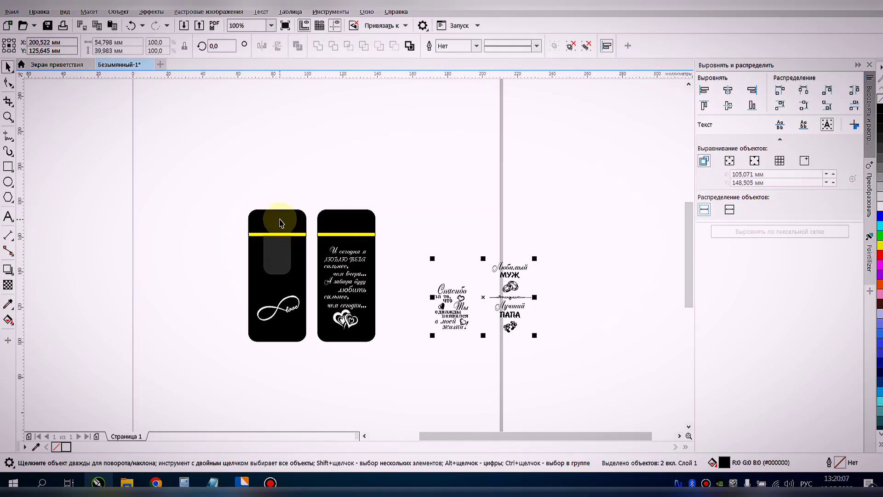
scroll(281, 223, up, 2)
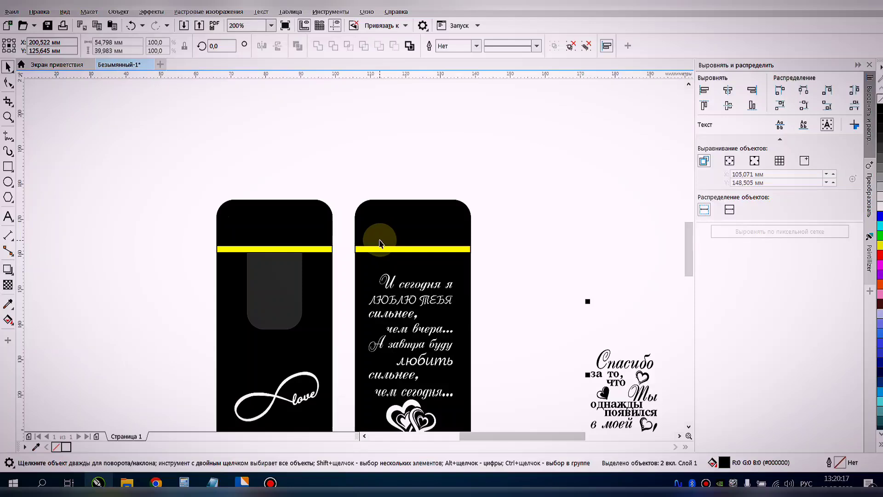
scroll(384, 241, down, 2)
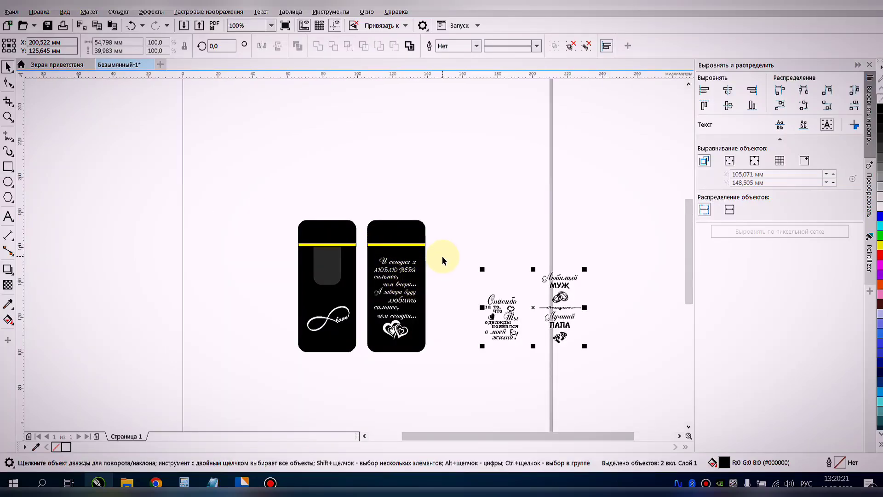
drag(456, 254, 275, 347)
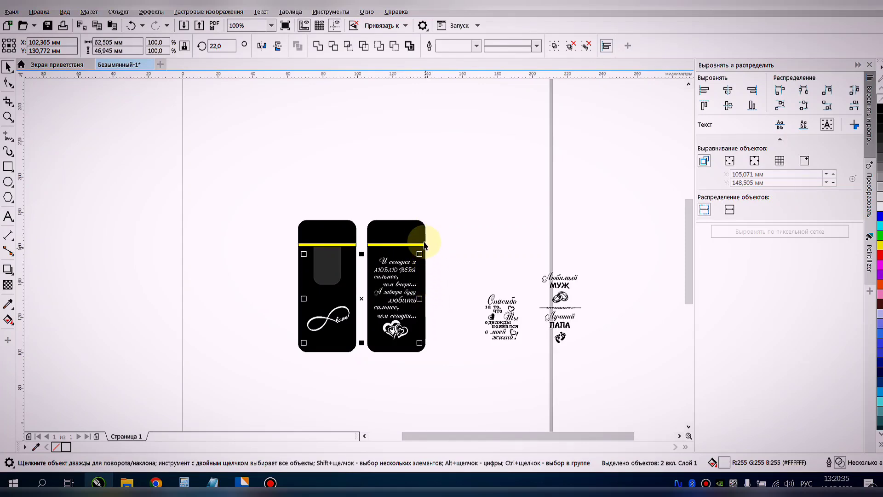
click(462, 287)
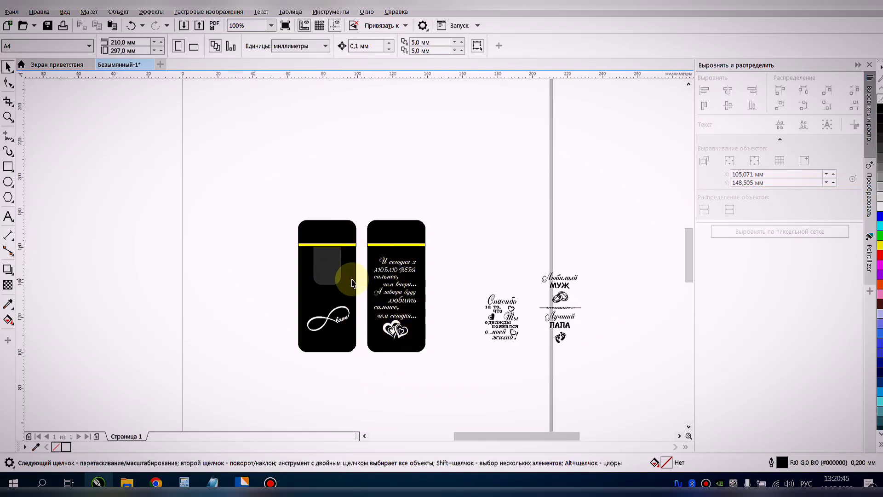
scroll(352, 281, up, 2)
scroll(395, 295, down, 1)
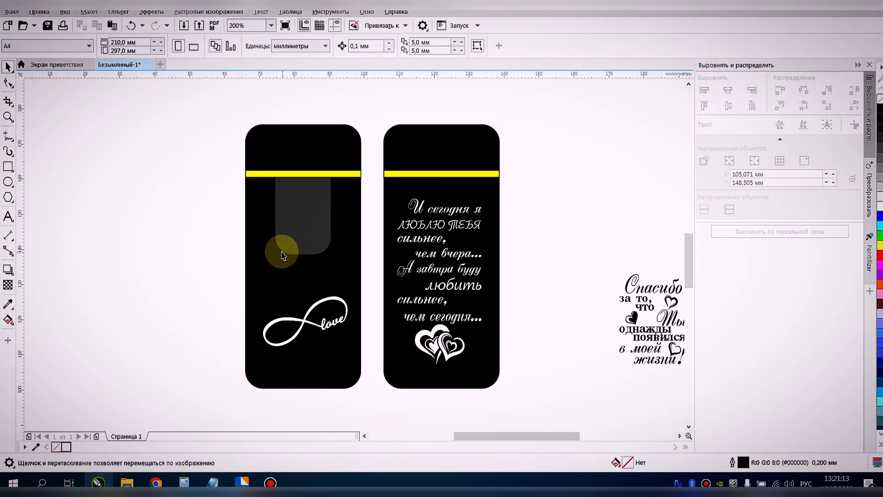
scroll(254, 253, down, 2)
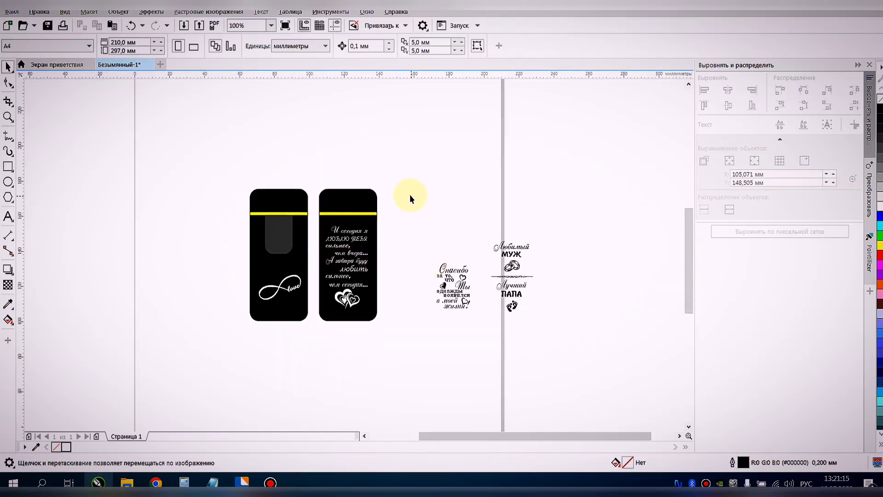
Move the two spare inscriptions together about 20 mm closer to the lighters and deselect them
drag(538, 328, 540, 329)
drag(483, 278, 451, 272)
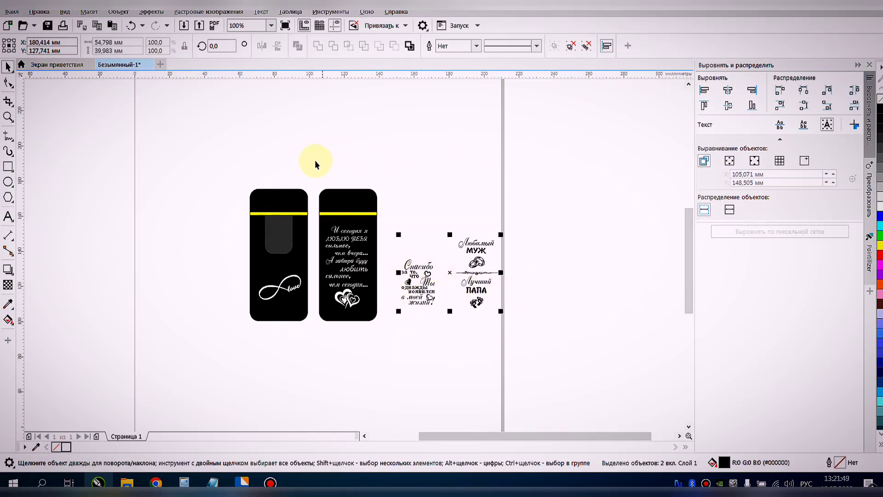
click(386, 164)
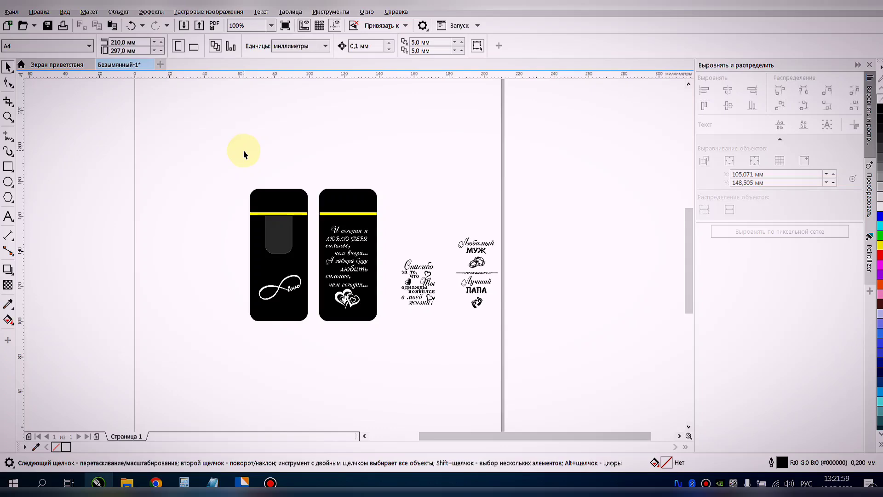
Save the lighter design to the Desktop as an SVG file named 121
key(ctrl+s)
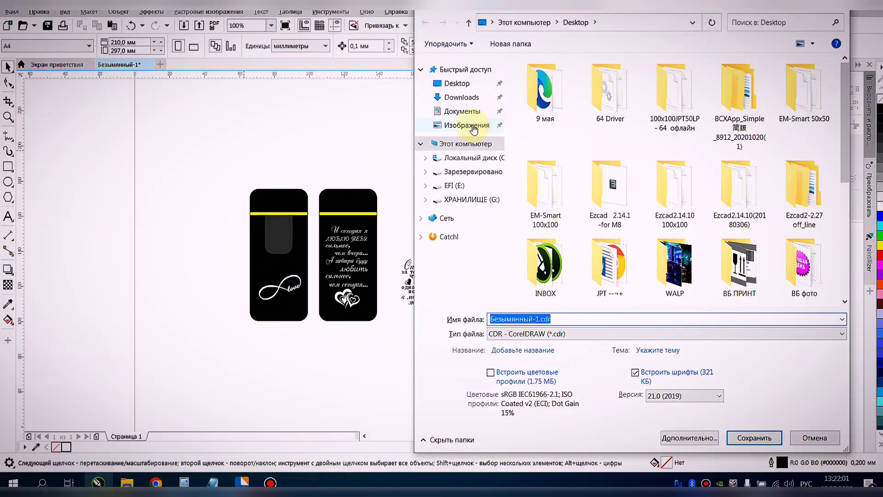
click(458, 85)
click(515, 332)
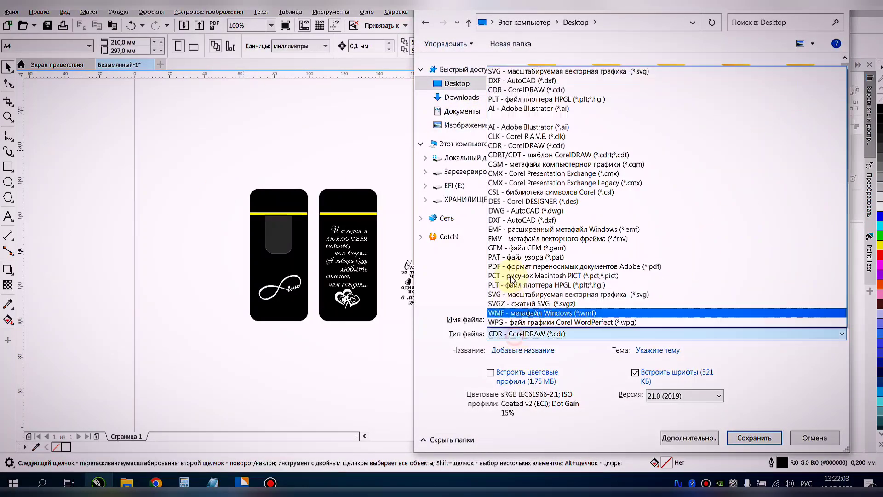
click(520, 85)
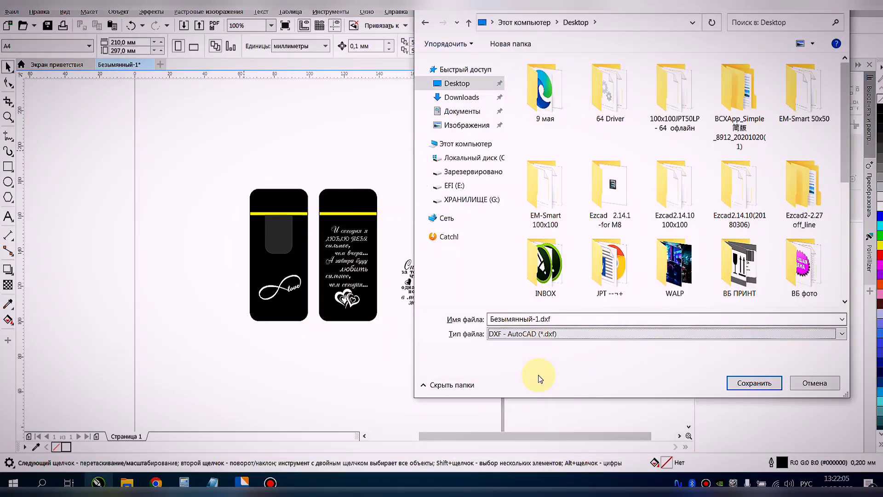
click(555, 319)
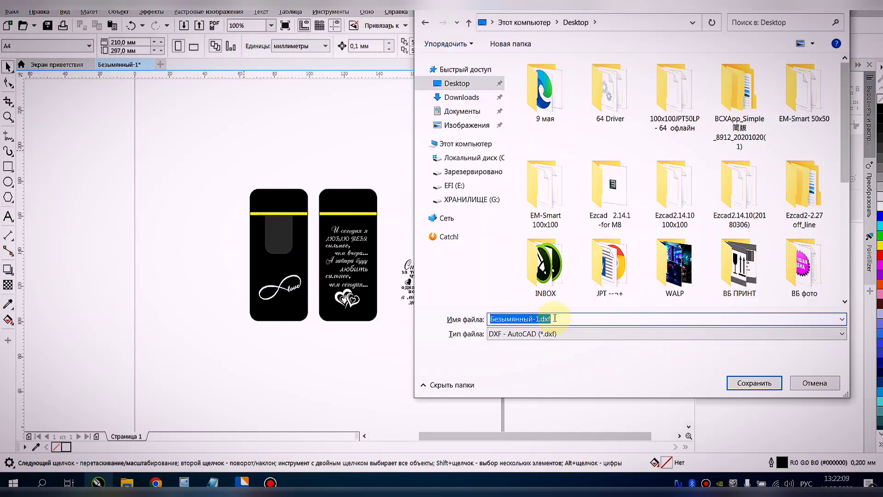
text(121)
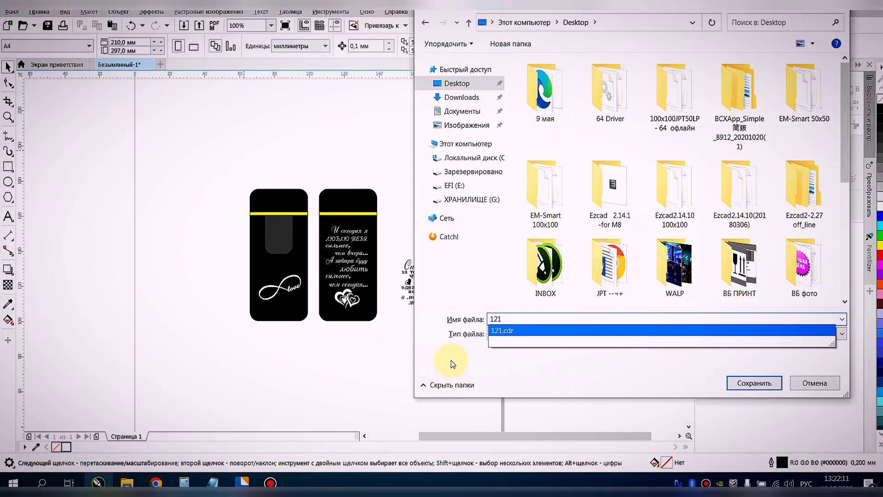
click(514, 337)
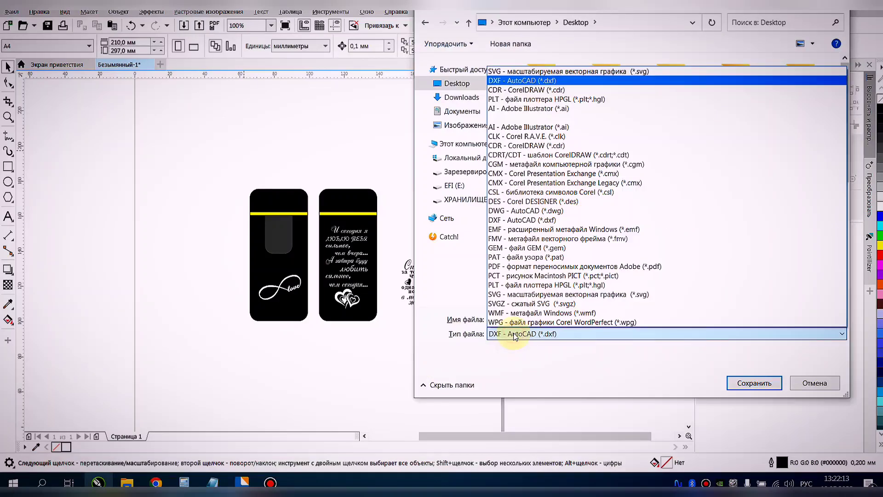
click(512, 72)
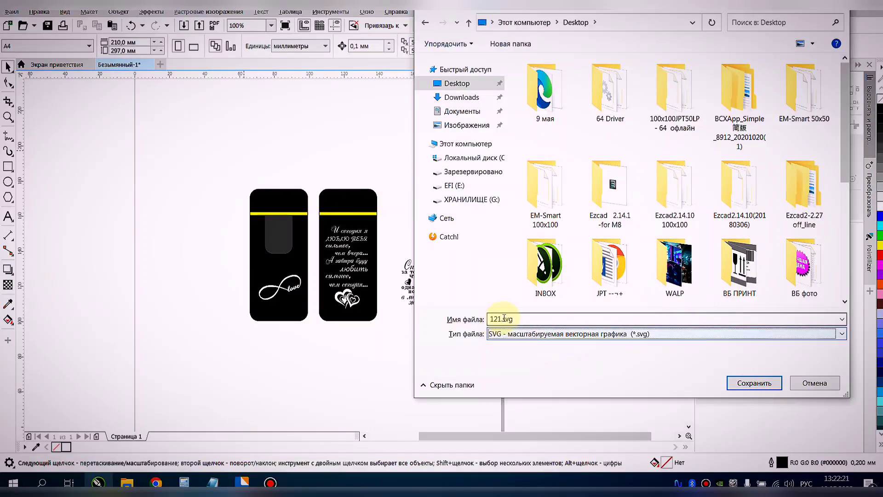
click(752, 384)
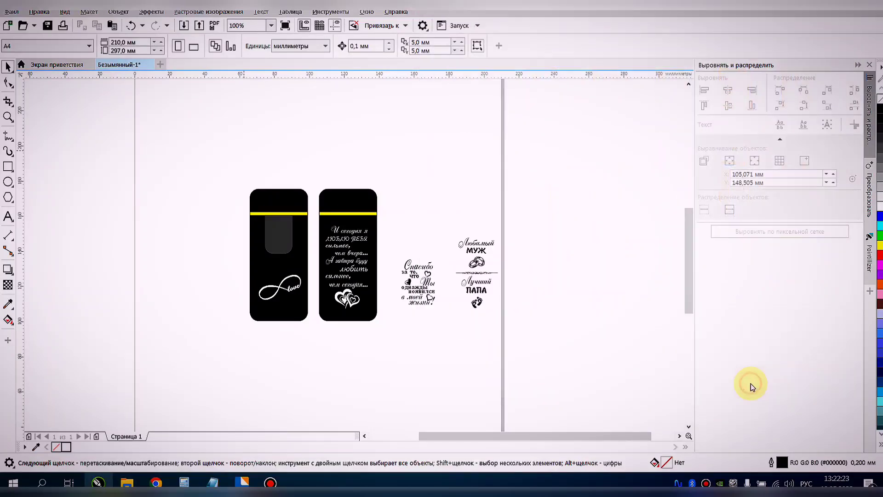
drag(528, 205, 560, 46)
click(601, 410)
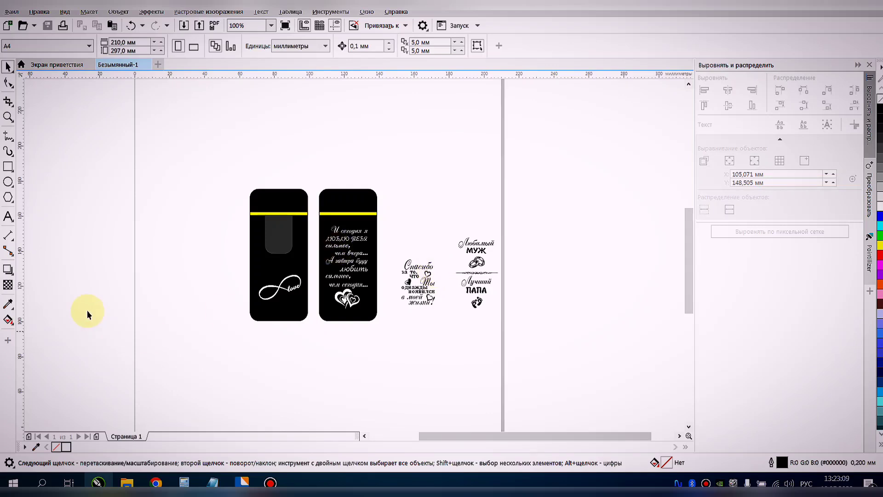
Add the text «Corel Draw» in 24 pt Arial above the lighters
click(9, 216)
click(249, 147)
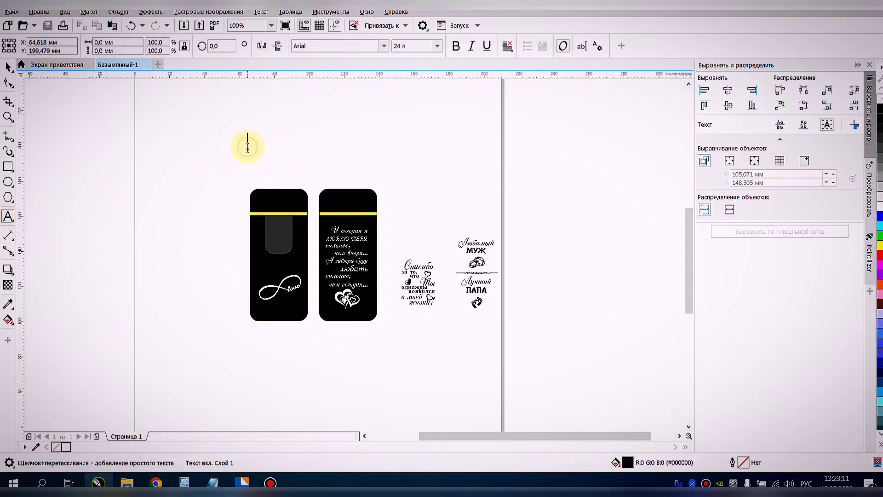
text(Сщ)
text(ф)
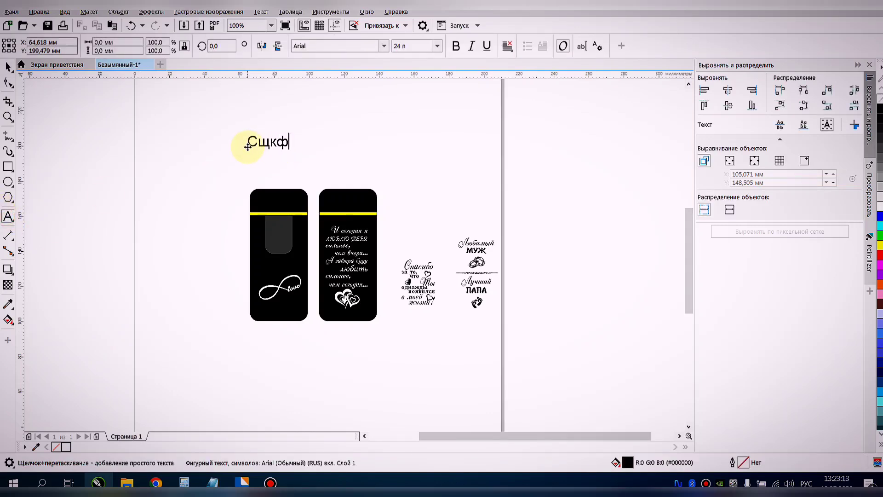
key(BackSpace)
key(BackSpace)
key(BackSpace)
key(alt+shift)
text(Co)
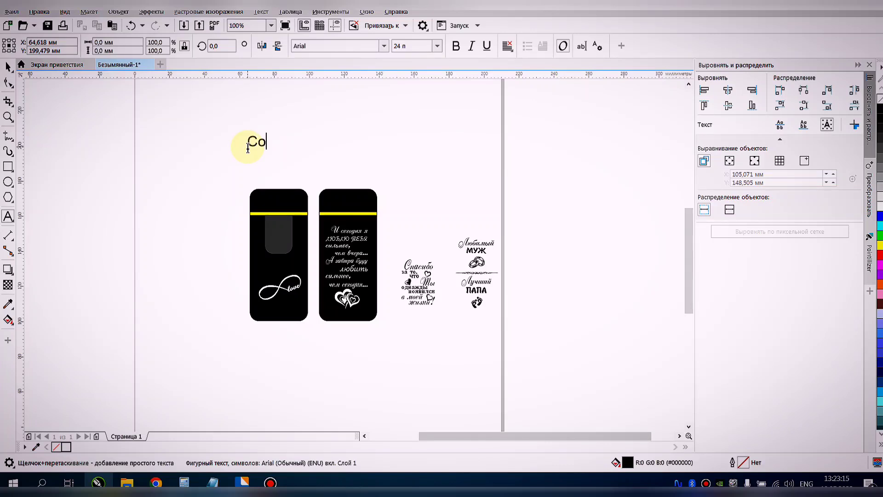
text(rel Draw)
key(Escape)
click(8, 67)
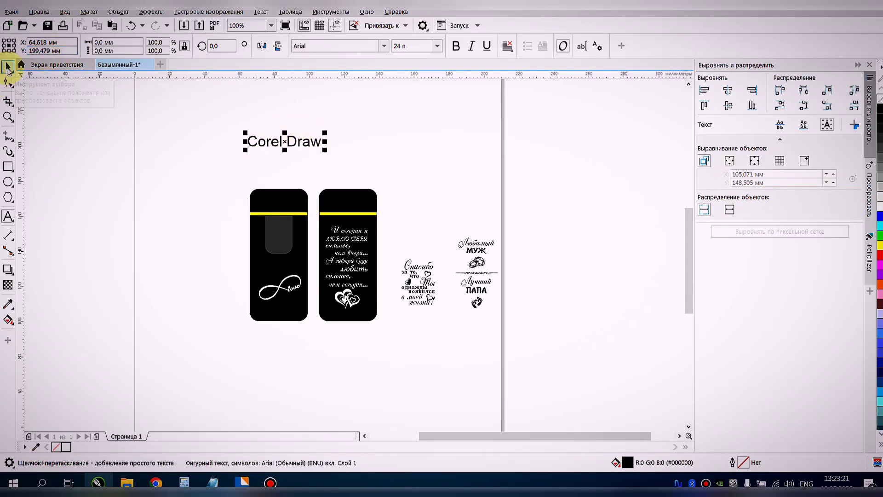
Deselect the «Corel Draw» text above the lighters, reselect it and delete it
scroll(257, 124, up, 2)
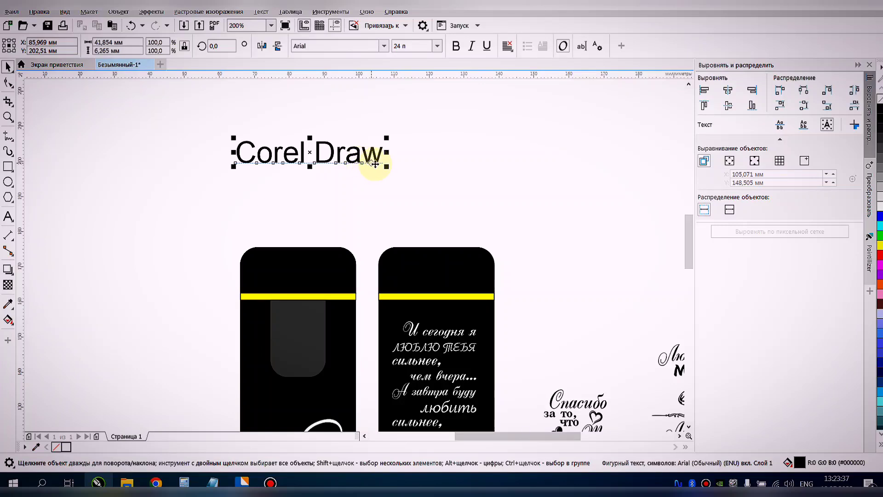
click(414, 163)
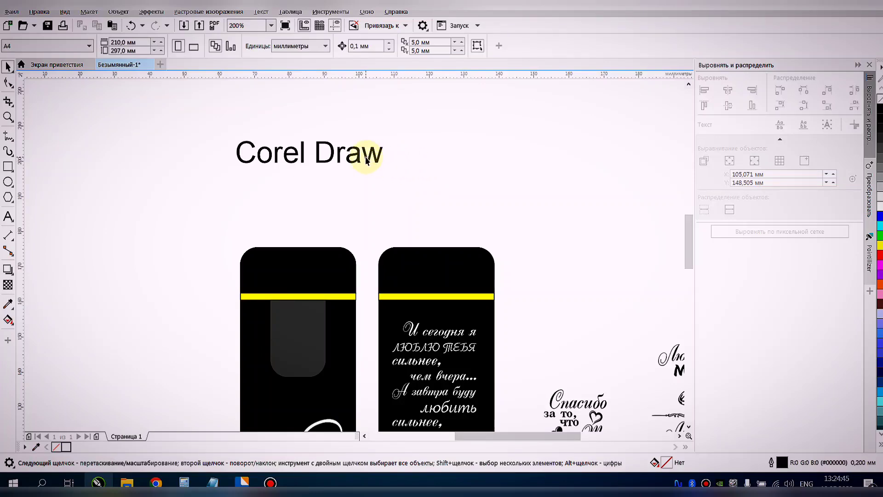
drag(191, 103, 437, 205)
key(Delete)
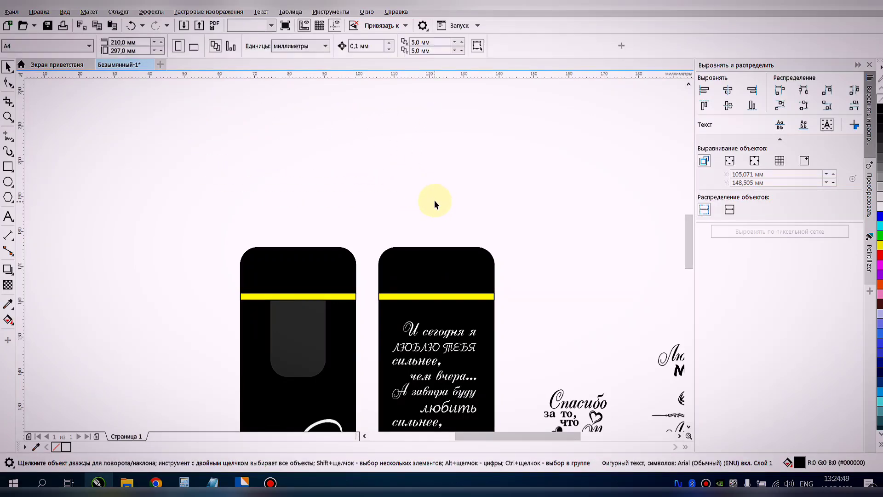
scroll(367, 158, down, 1)
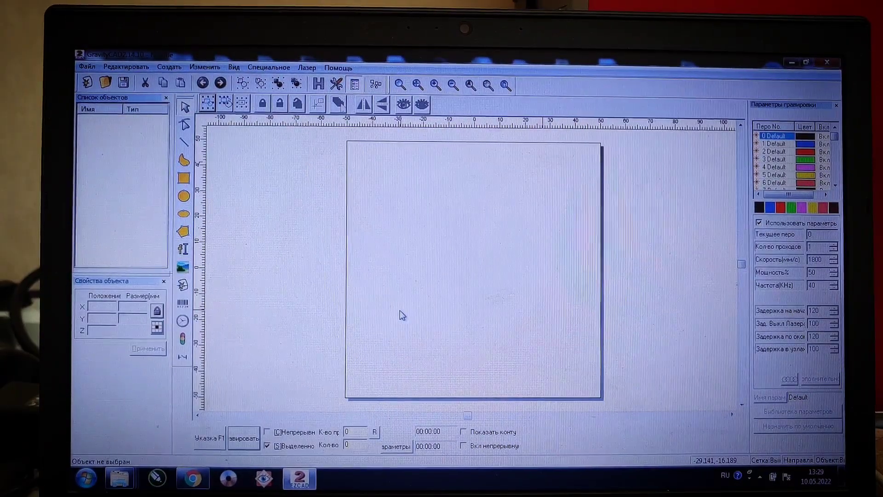
Switch to EZCAD, open 121.svg from the Desktop and centre it on the work field
key(ctrl+o)
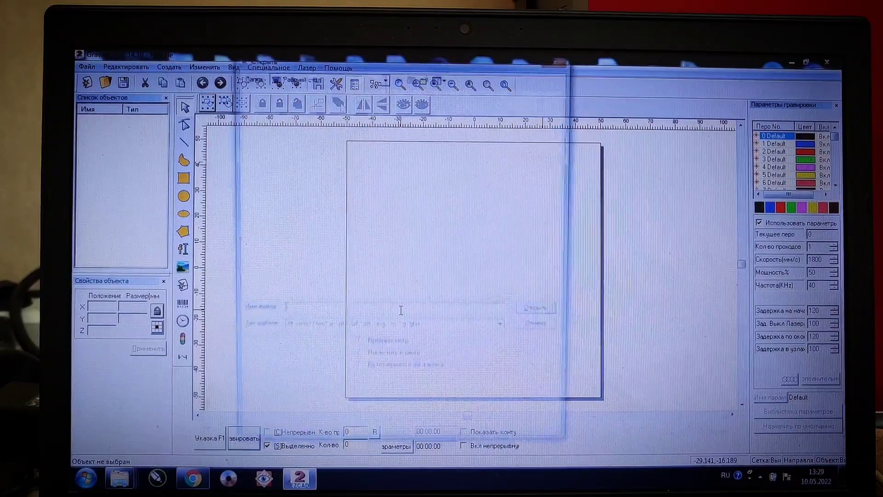
text(121)
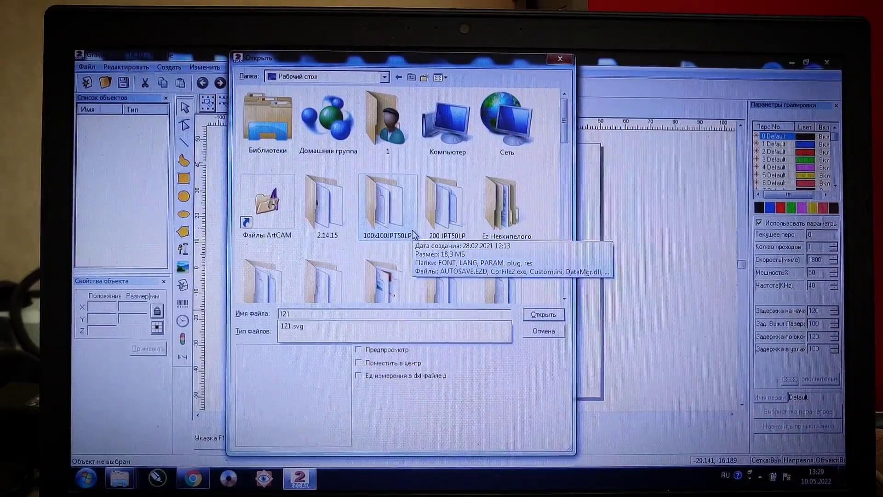
key(Return)
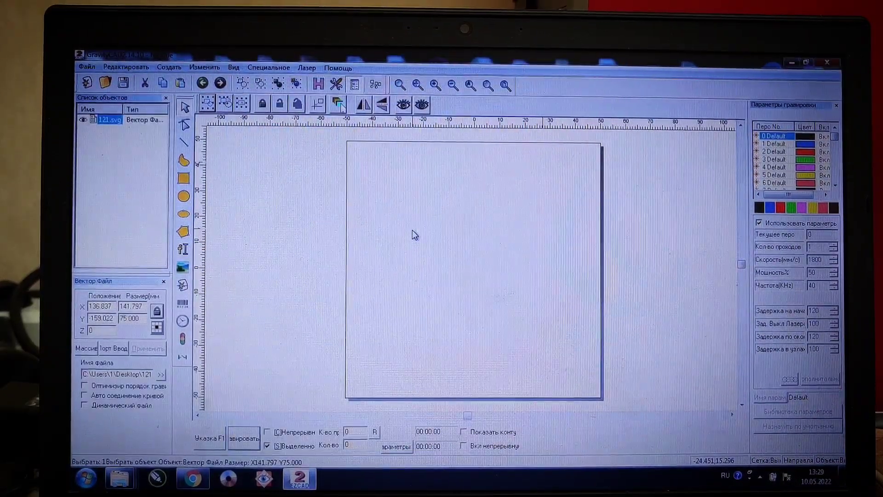
click(319, 107)
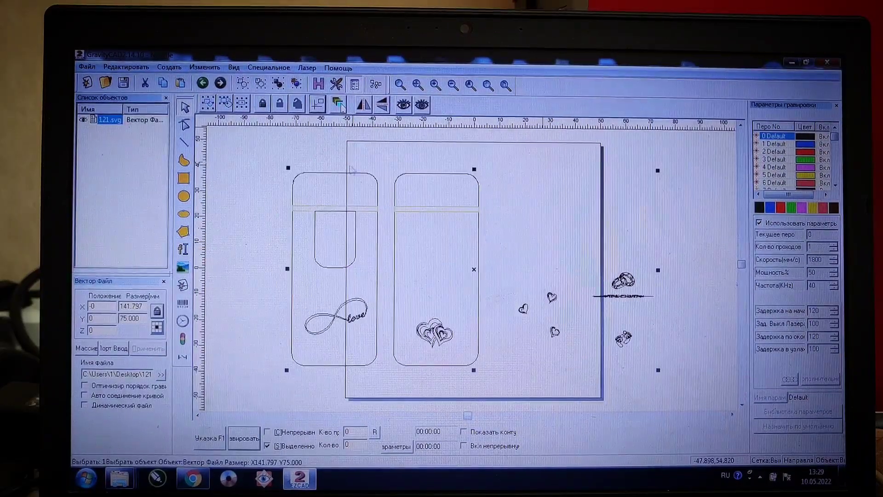
Examine the imported lighter outlines and inscription areas close up and as a whole for missing elements
scroll(565, 303, up, 5)
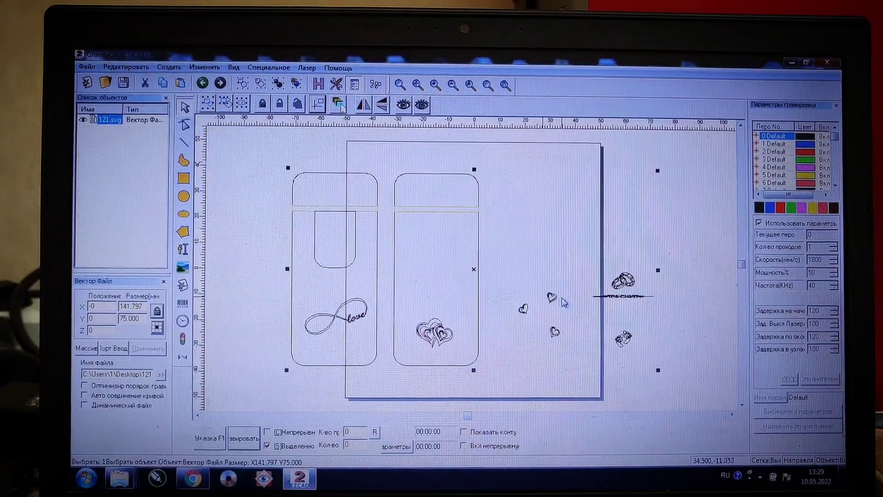
scroll(558, 302, down, 4)
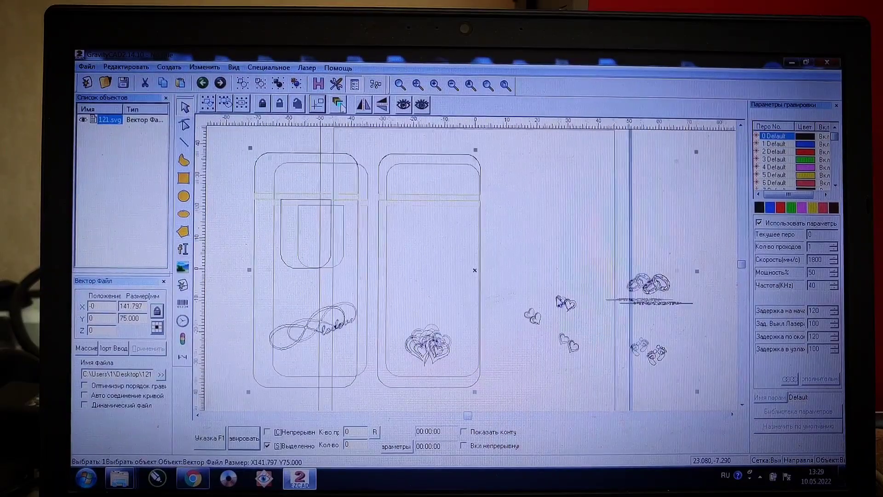
scroll(559, 302, up, 2)
scroll(558, 301, up, 1)
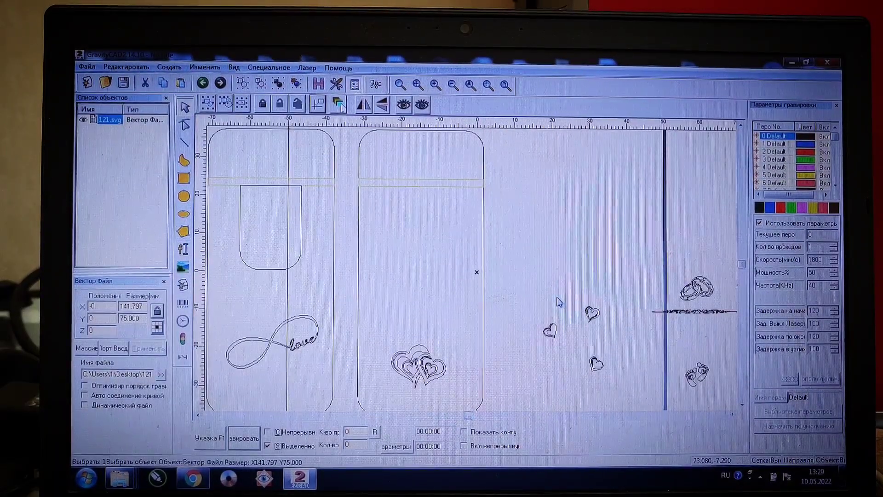
scroll(559, 302, up, 2)
scroll(559, 302, down, 2)
scroll(559, 302, down, 1)
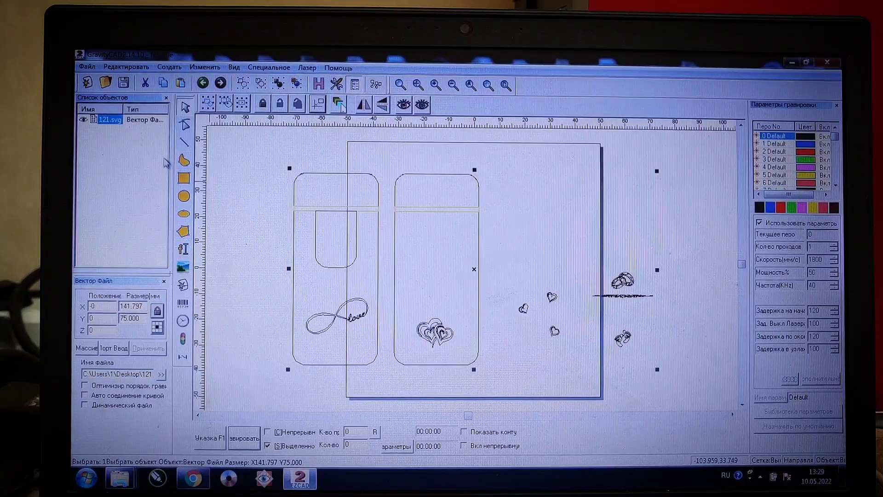
Select the entire imported drawing and assign the black pen 0 to it
click(281, 195)
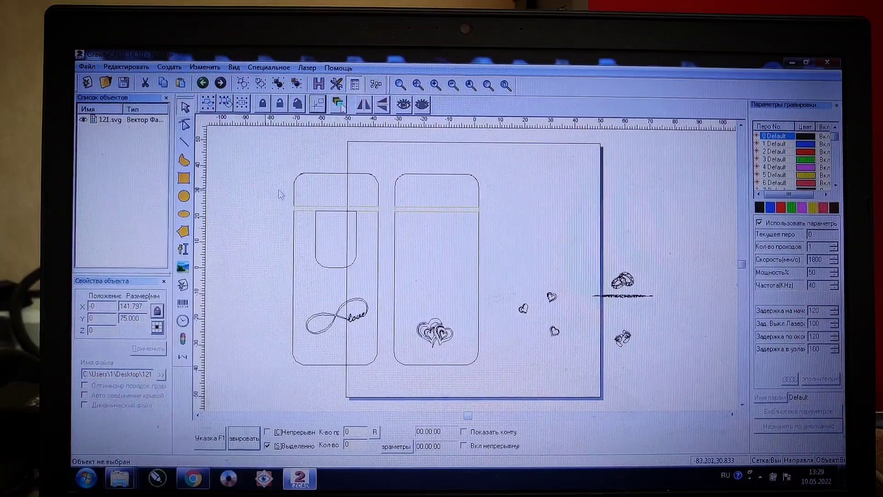
click(371, 178)
click(255, 154)
drag(255, 153, 721, 383)
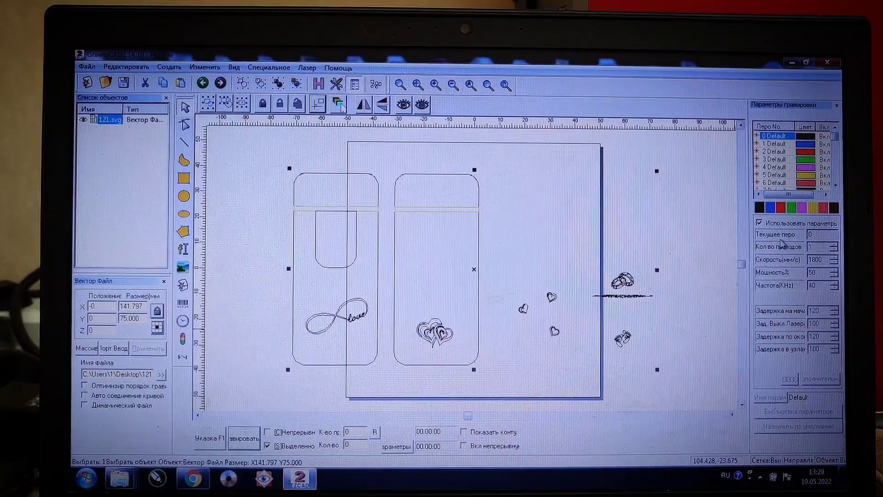
click(761, 209)
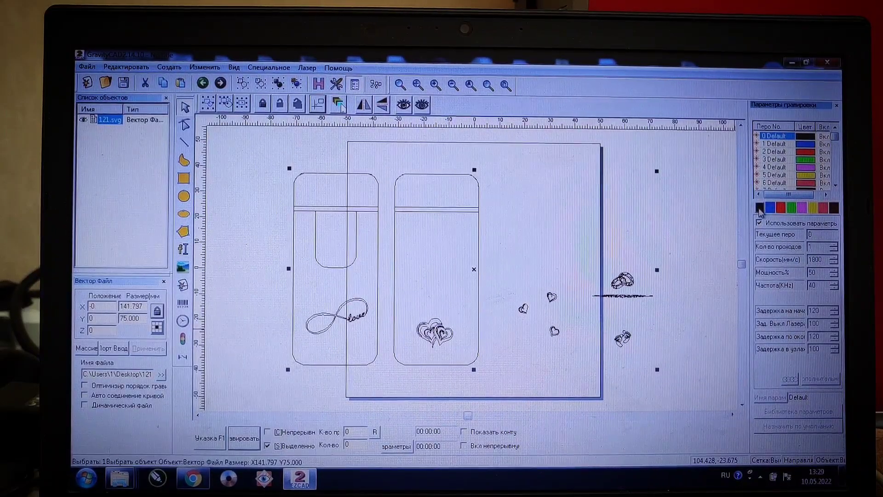